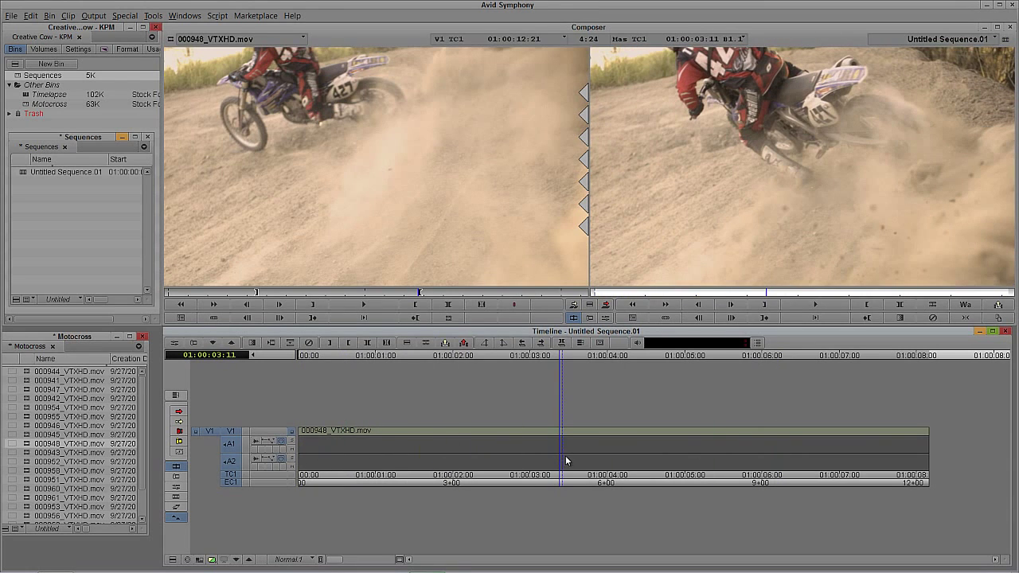
Step: Create a new Marquee title over the current sequence frame and display the safe-area guides
{"action": "left_click", "coordinate": [69, 16]}
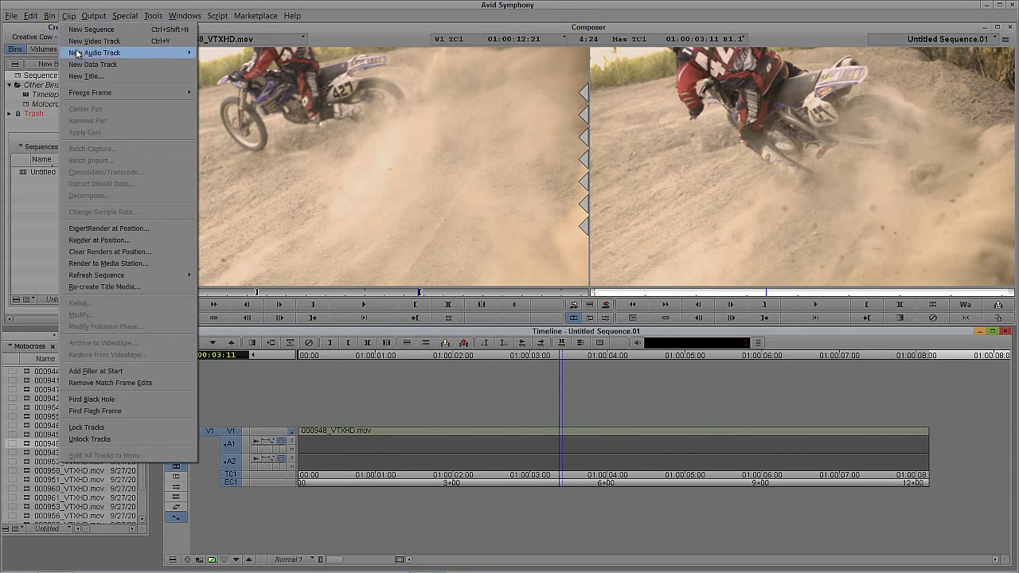
{"action": "left_click", "coordinate": [86, 75]}
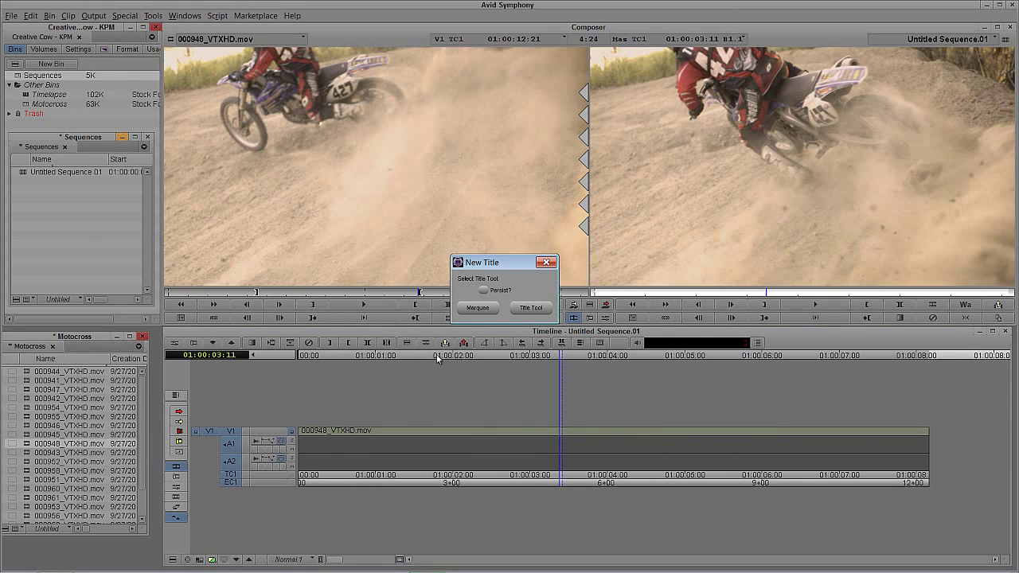
{"action": "left_click", "coordinate": [479, 309]}
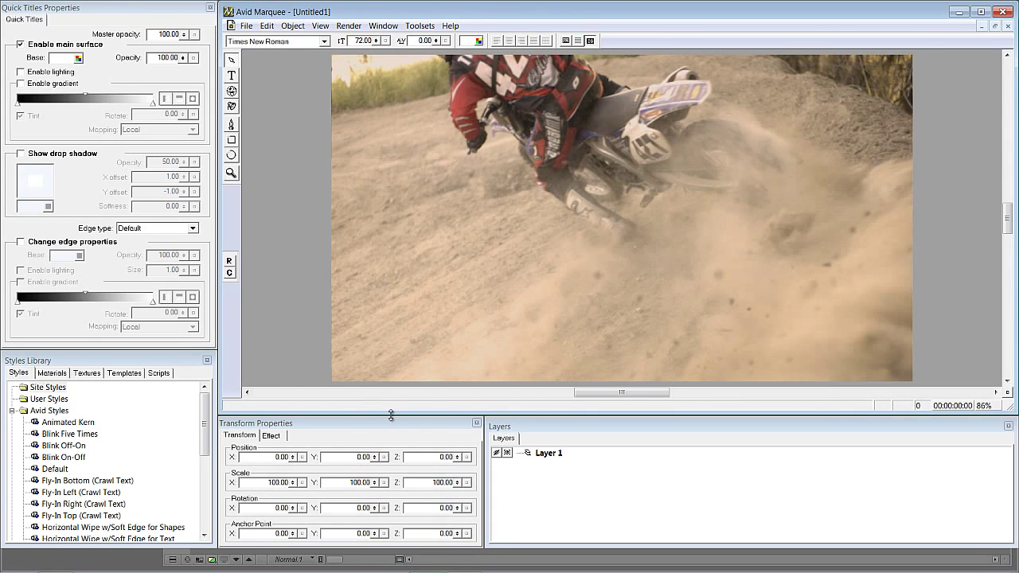
{"action": "left_click", "coordinate": [565, 41]}
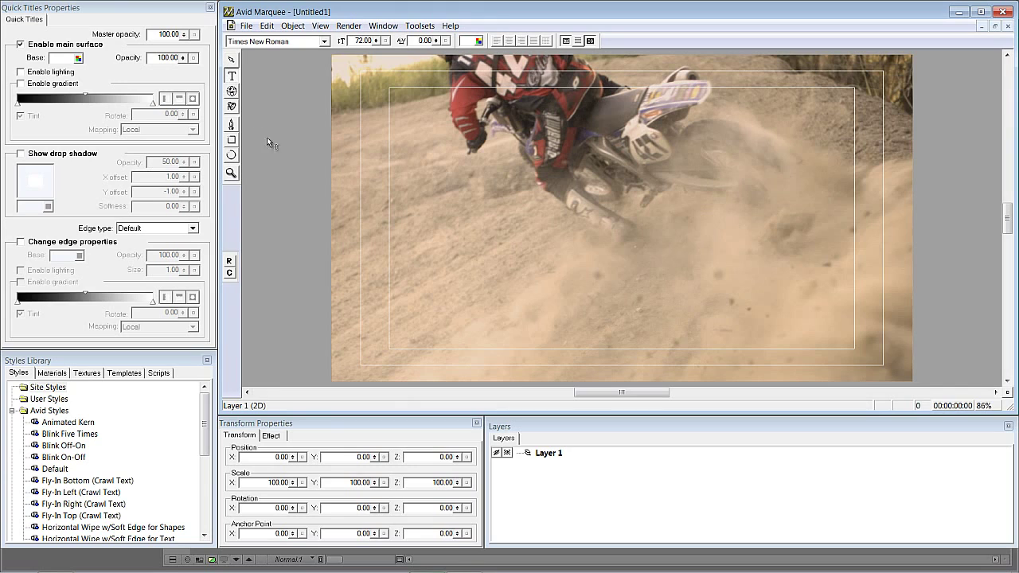
Step: Add the text BMXING in capitals over the video frame
{"action": "left_click", "coordinate": [430, 198]}
{"action": "key", "text": "Caps_Lock"}
{"action": "type", "text": "BMXING"}
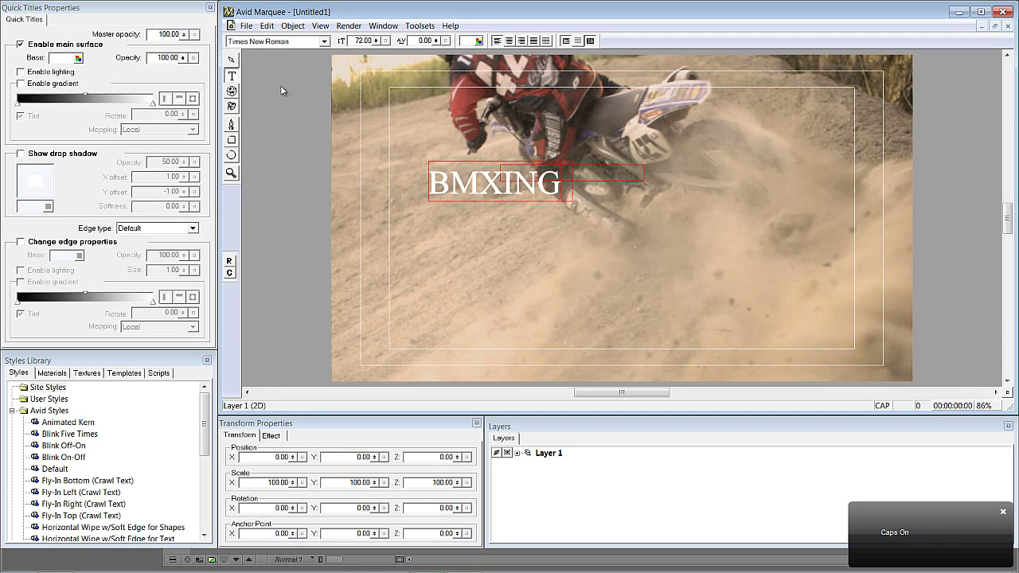
Step: Move the BMXING text to the left title-safe line and widen its text box to the right title-safe line
{"action": "left_click", "coordinate": [231, 59]}
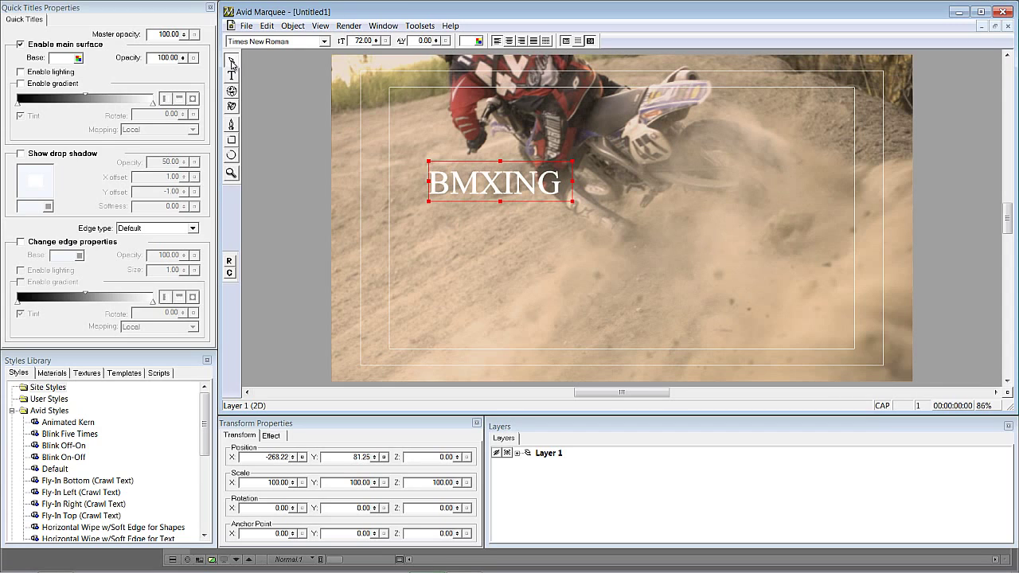
{"action": "left_click_drag", "start_coordinate": [503, 189], "coordinate": [465, 182]}
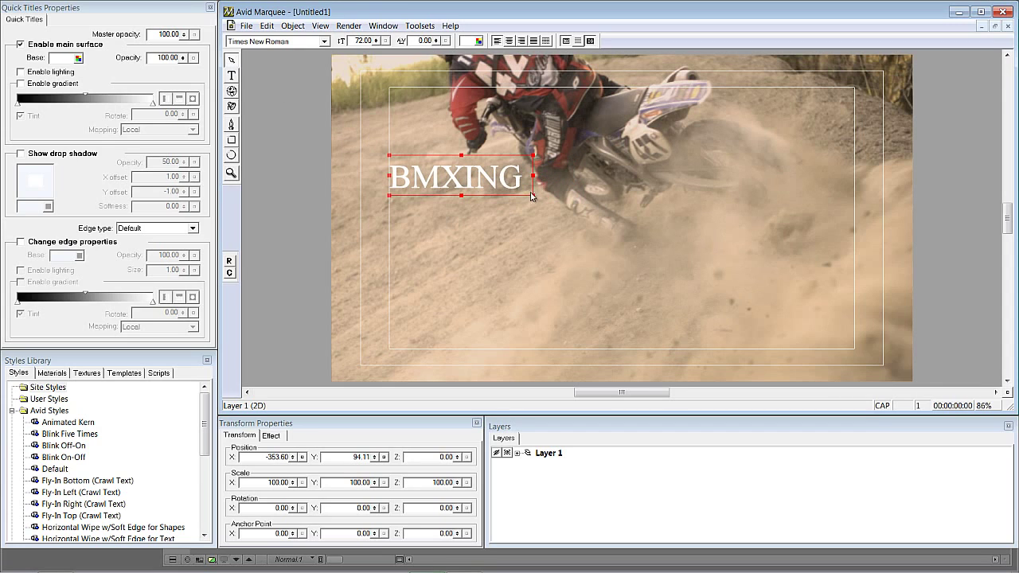
{"action": "left_click_drag", "start_coordinate": [530, 193], "coordinate": [854, 278]}
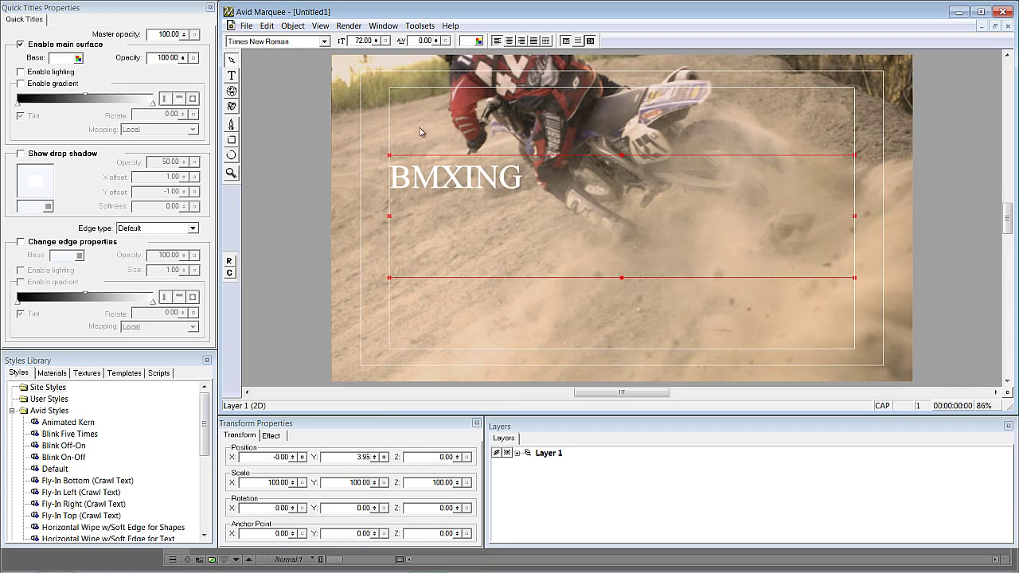
Step: Set the BMXING text to the Impact font at size 314.40 and extend its text box downward around the enlarged letters
{"action": "left_click_drag", "start_coordinate": [375, 44], "coordinate": [378, 23]}
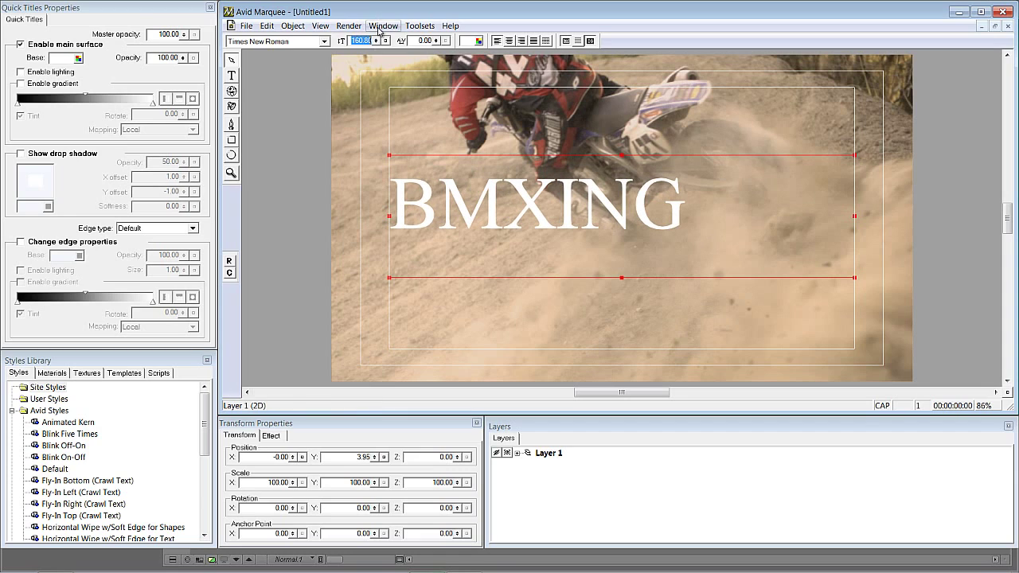
{"action": "left_click", "coordinate": [285, 41]}
{"action": "key", "text": "i"}
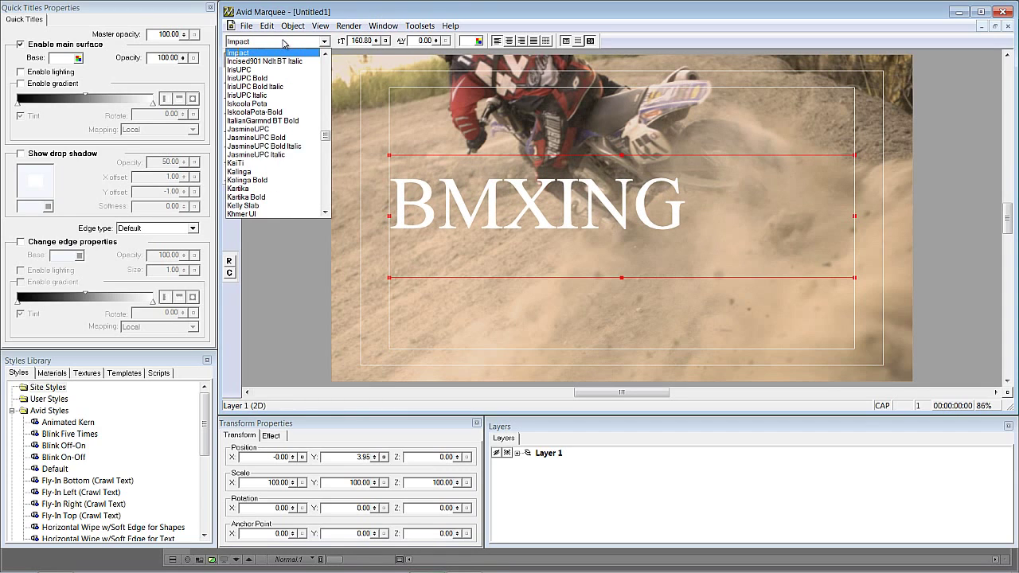
{"action": "key", "text": "Return"}
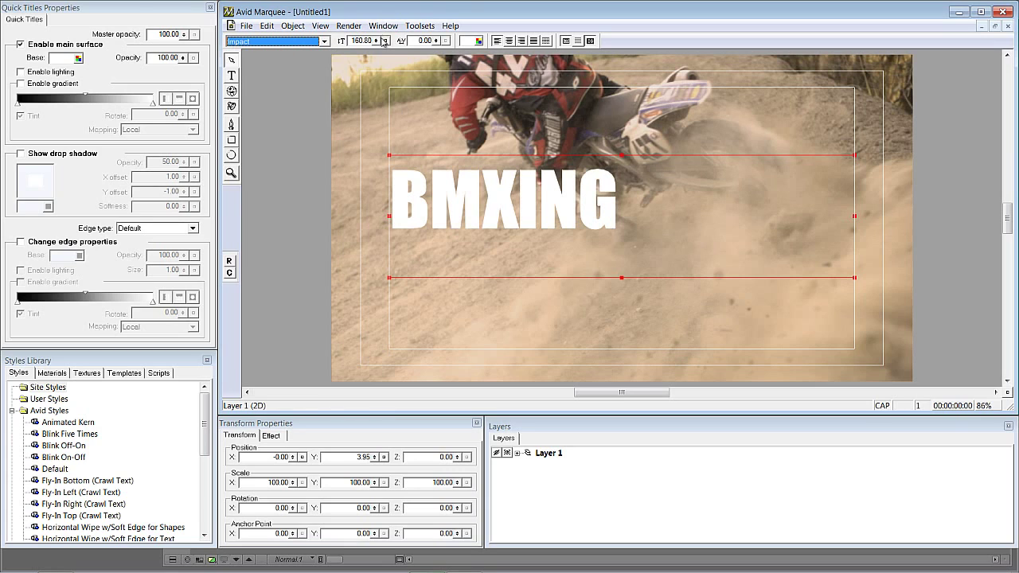
{"action": "left_click_drag", "start_coordinate": [386, 41], "coordinate": [386, 4]}
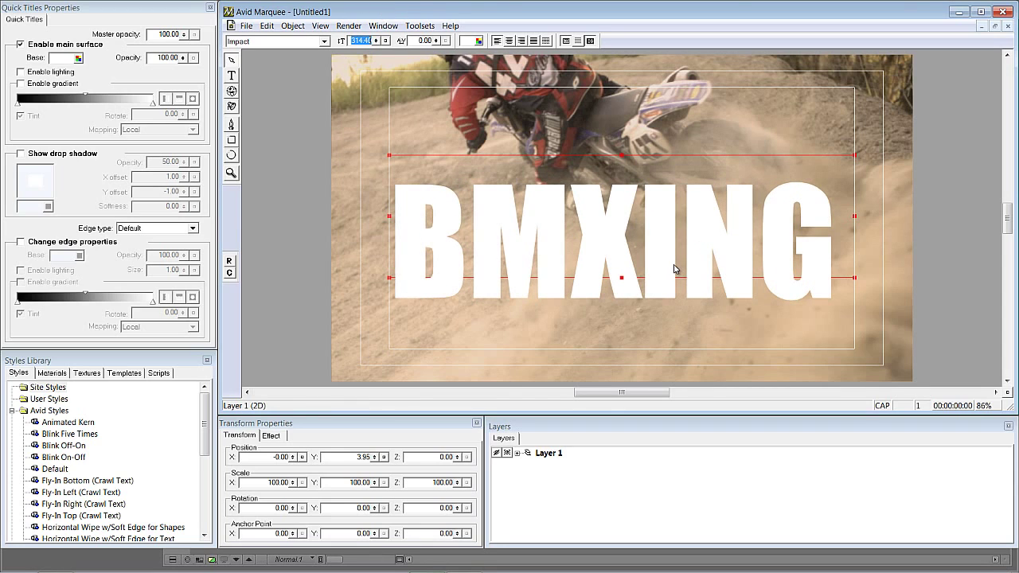
{"action": "left_click_drag", "start_coordinate": [621, 277], "coordinate": [622, 334]}
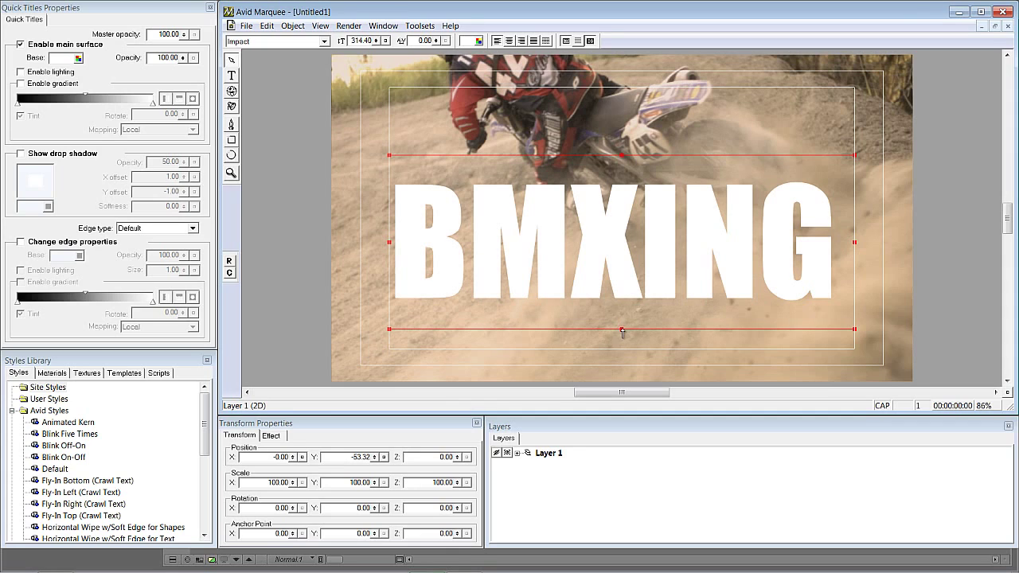
{"action": "left_click_drag", "start_coordinate": [623, 334], "coordinate": [622, 337]}
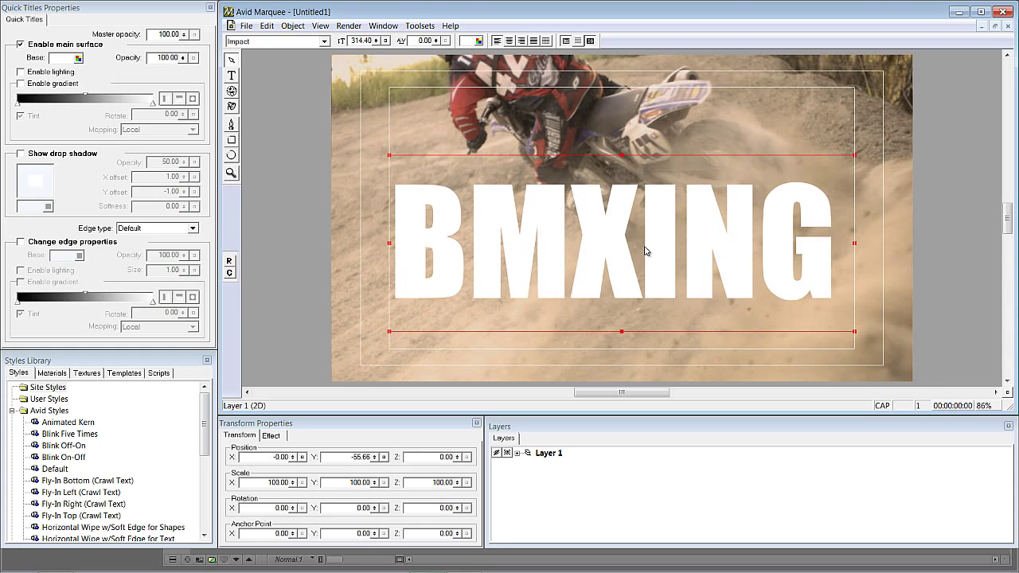
Step: Switch the BMXING text's main surface off and back on, and try out the master opacity
{"action": "left_click", "coordinate": [131, 17]}
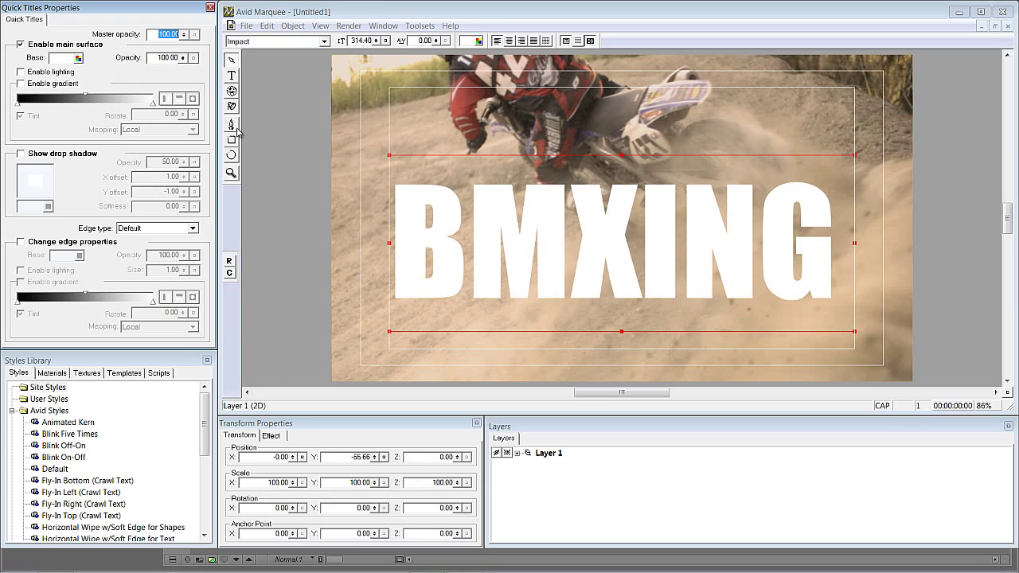
{"action": "left_click", "coordinate": [46, 48]}
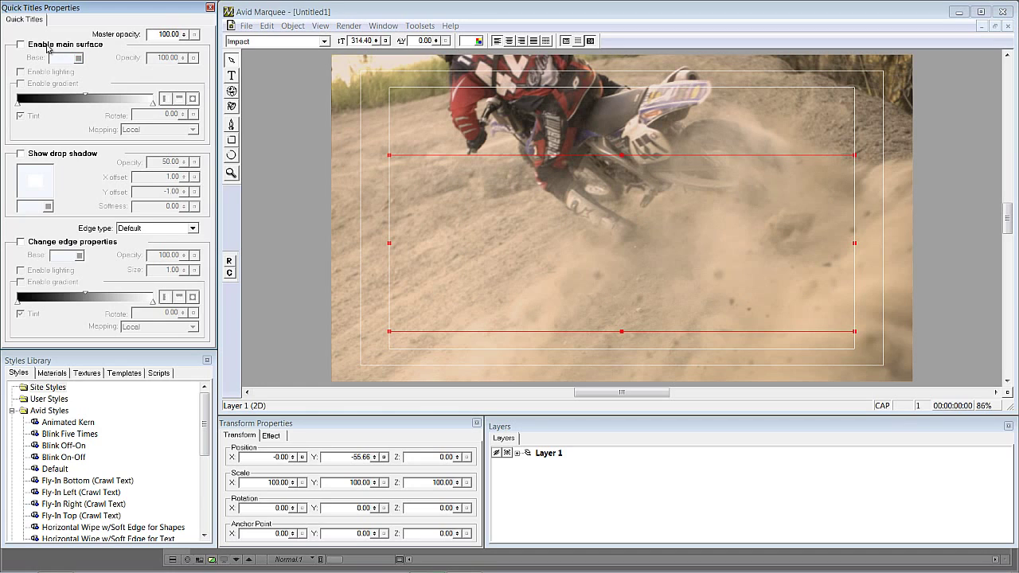
{"action": "left_click", "coordinate": [46, 48]}
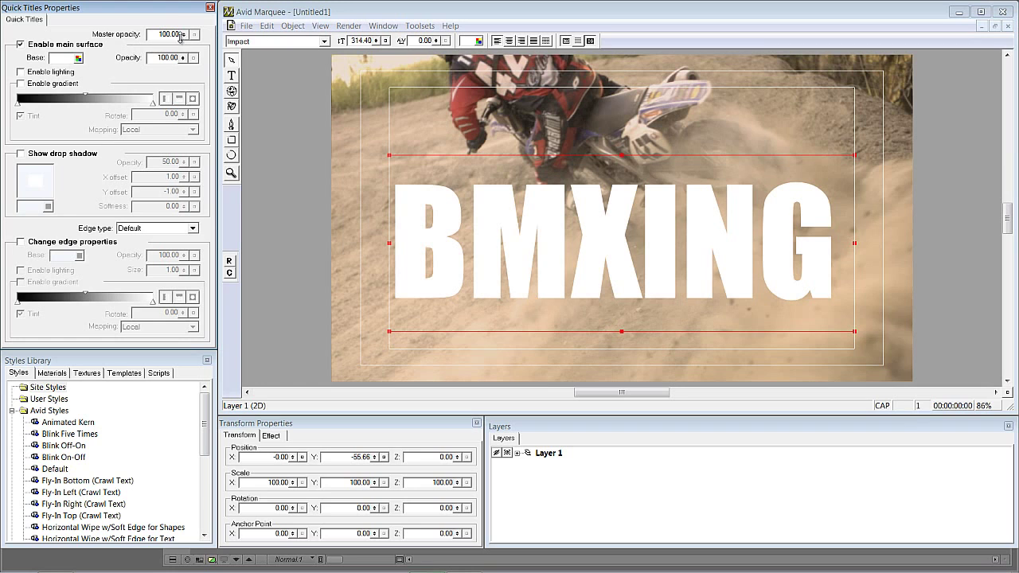
{"action": "left_click_drag", "start_coordinate": [183, 34], "coordinate": [183, 13]}
Step: Show a drop shadow on the BMXING text, trying a main surface opacity of 0 before restoring it to 100
{"action": "left_click", "coordinate": [21, 154]}
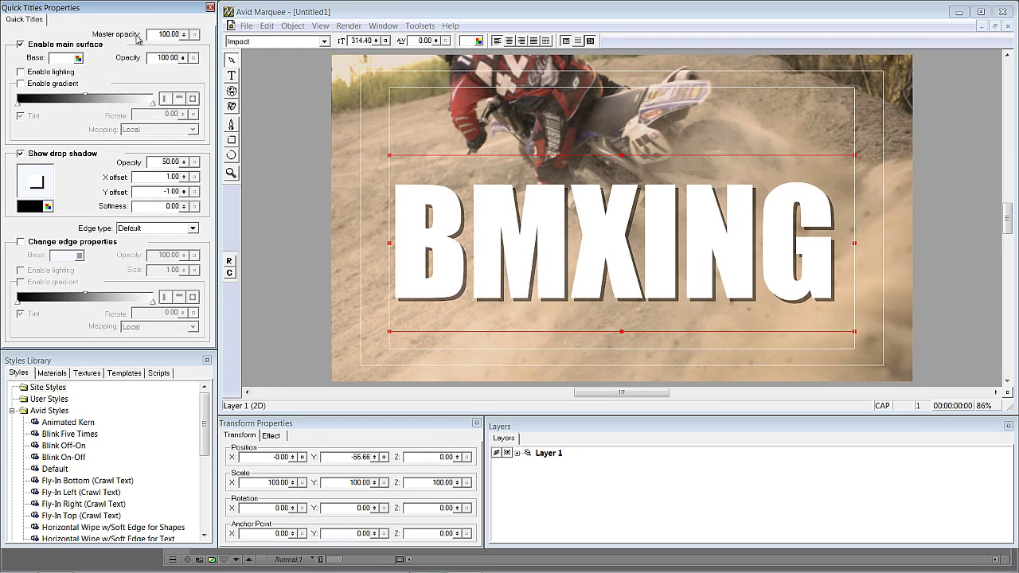
{"action": "left_click_drag", "start_coordinate": [183, 35], "coordinate": [200, 5]}
{"action": "left_click_drag", "start_coordinate": [184, 63], "coordinate": [183, 227]}
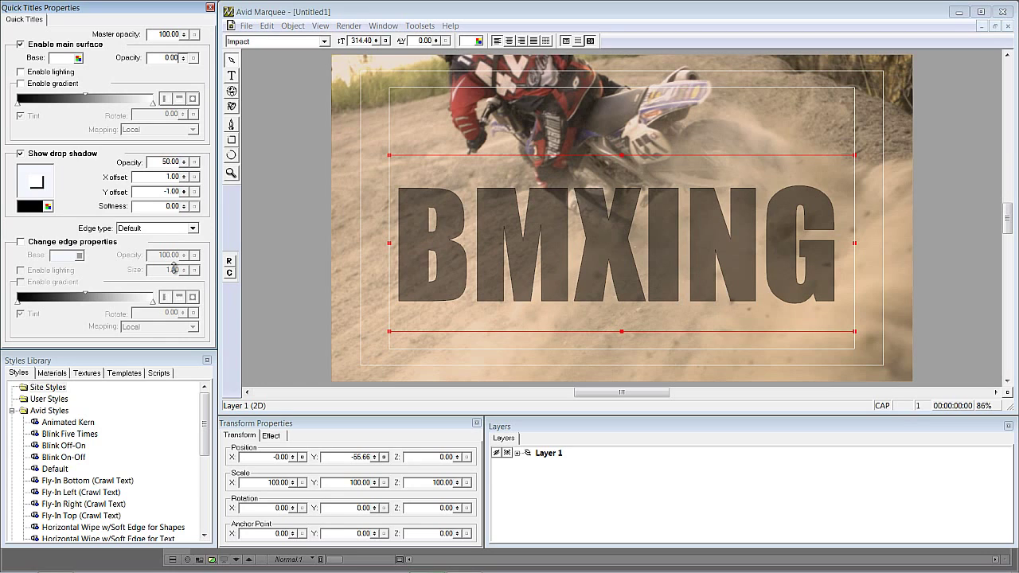
{"action": "left_click_drag", "start_coordinate": [173, 268], "coordinate": [208, 5]}
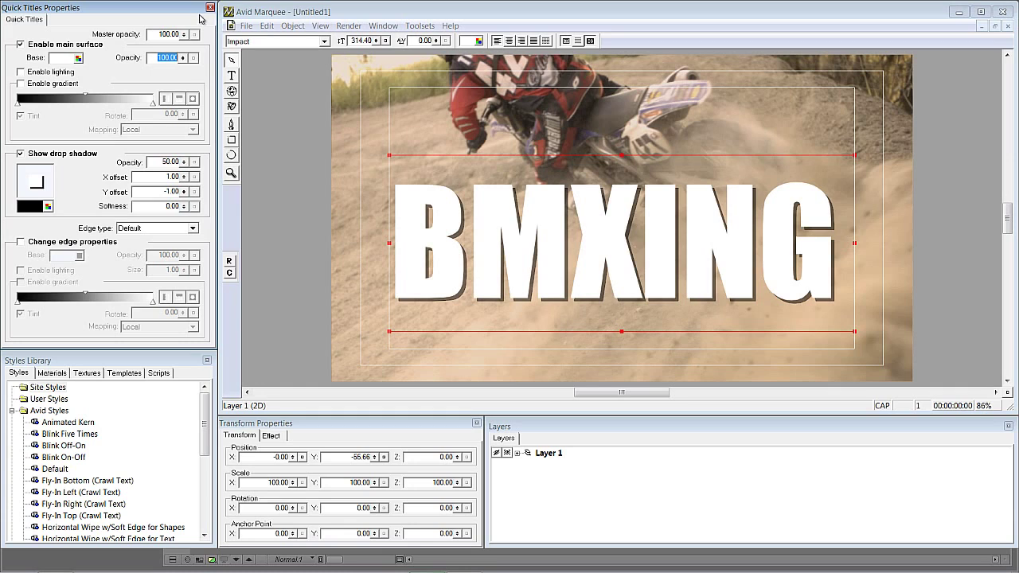
Step: Enable lighting on the BMXING text and move the light above the letter B, at about X -427, Y 177
{"action": "left_click", "coordinate": [41, 72]}
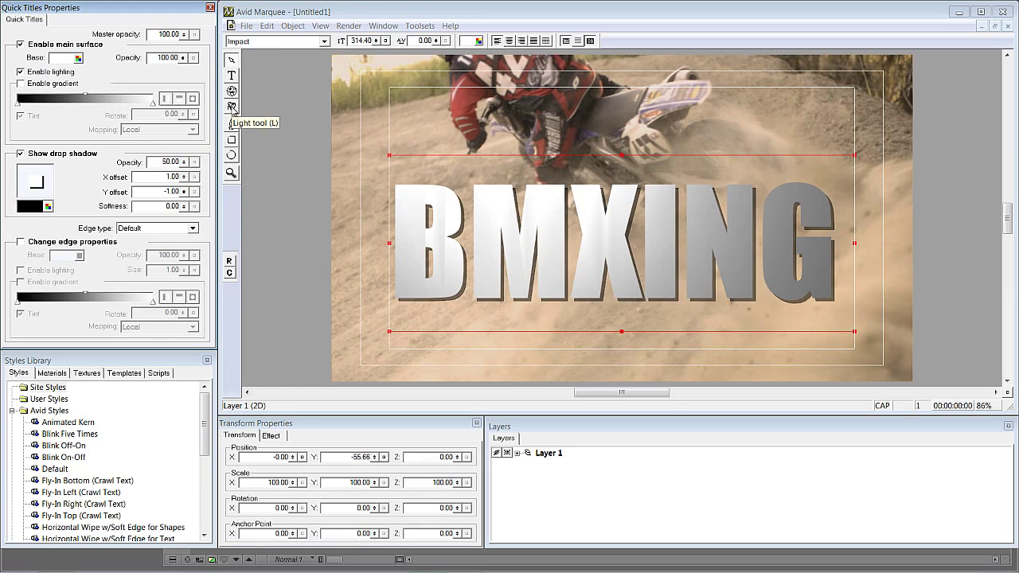
{"action": "left_click", "coordinate": [232, 108]}
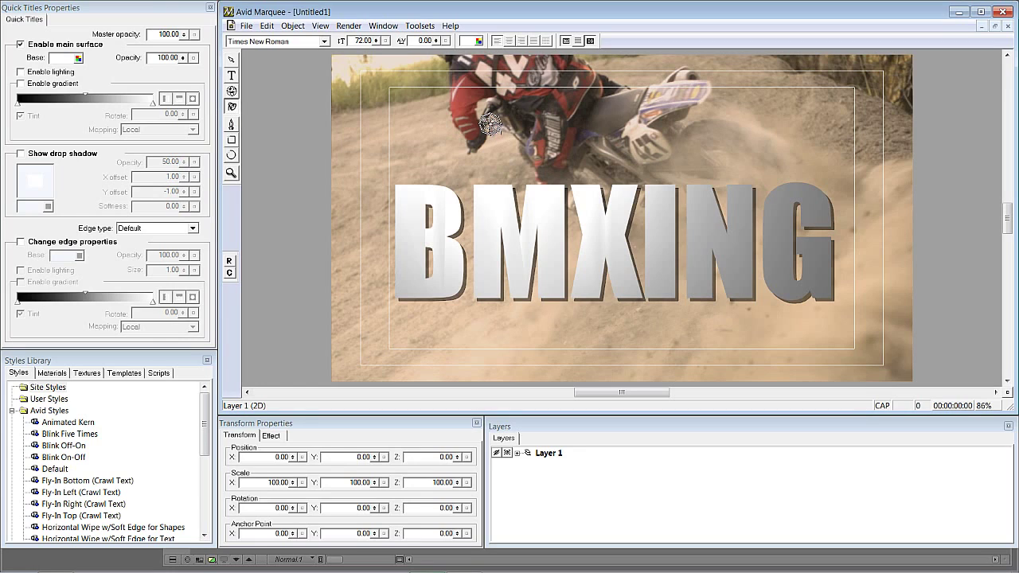
{"action": "left_click", "coordinate": [427, 144]}
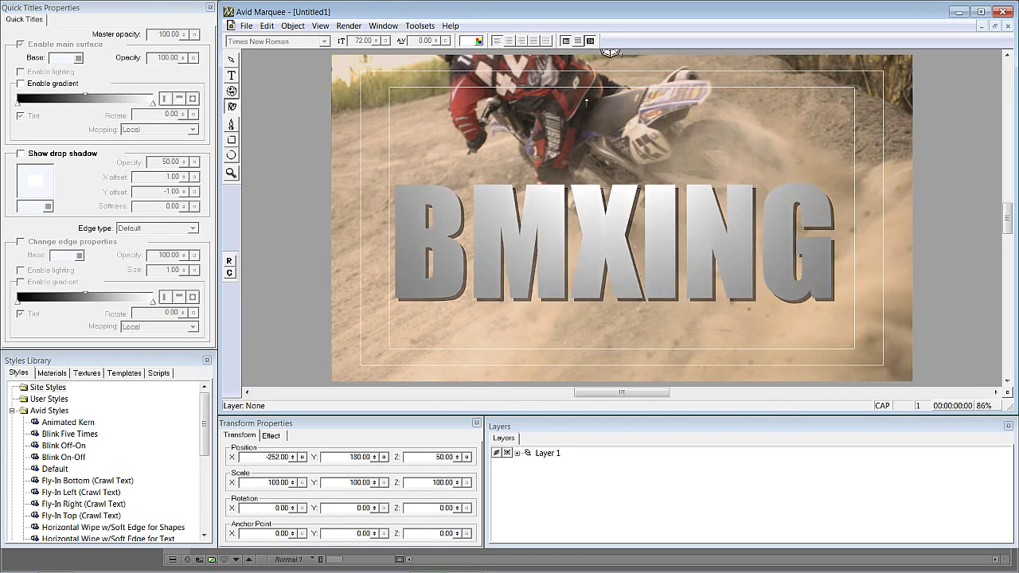
{"action": "left_click", "coordinate": [400, 126]}
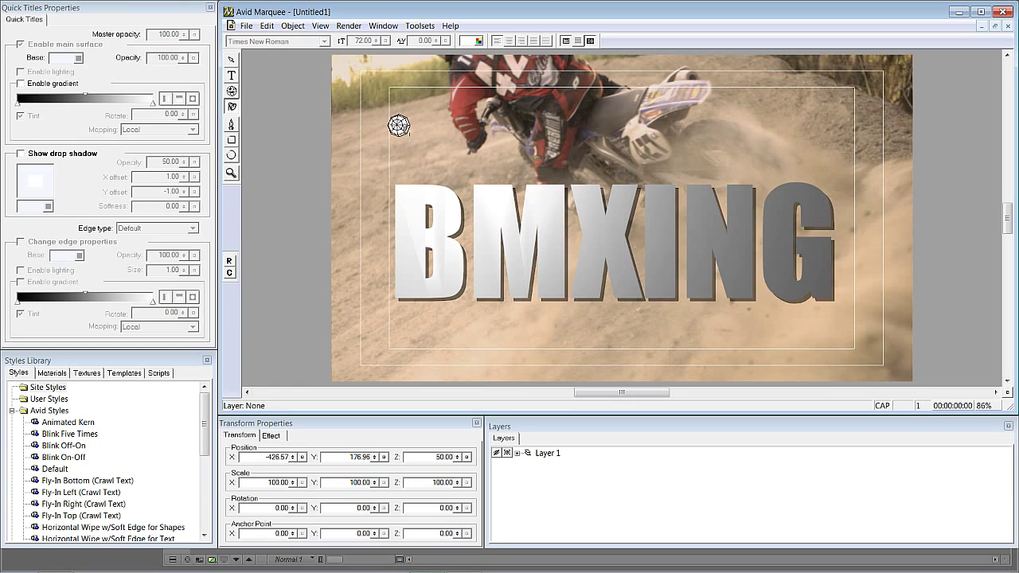
Step: Change the light type to Spot and aim the beam across the letters, ending near the B and M
{"action": "right_click", "coordinate": [398, 123]}
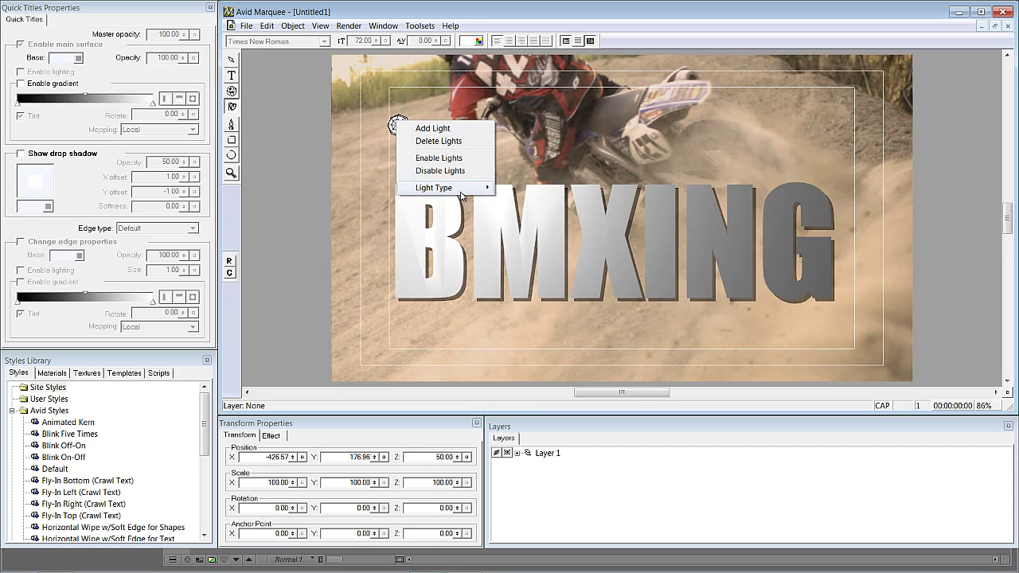
{"action": "mouse_move", "coordinate": [461, 192]}
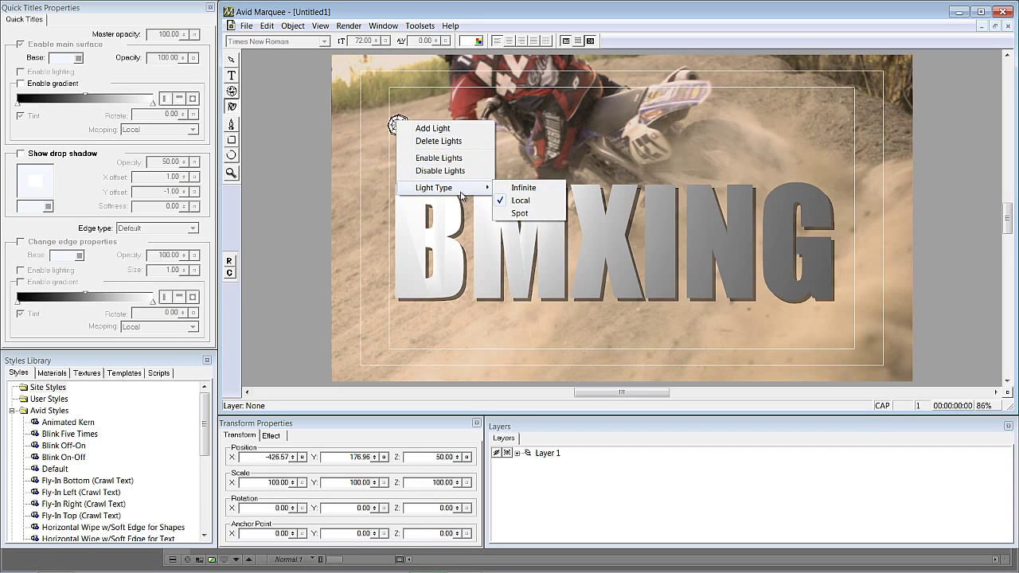
{"action": "left_click", "coordinate": [519, 213]}
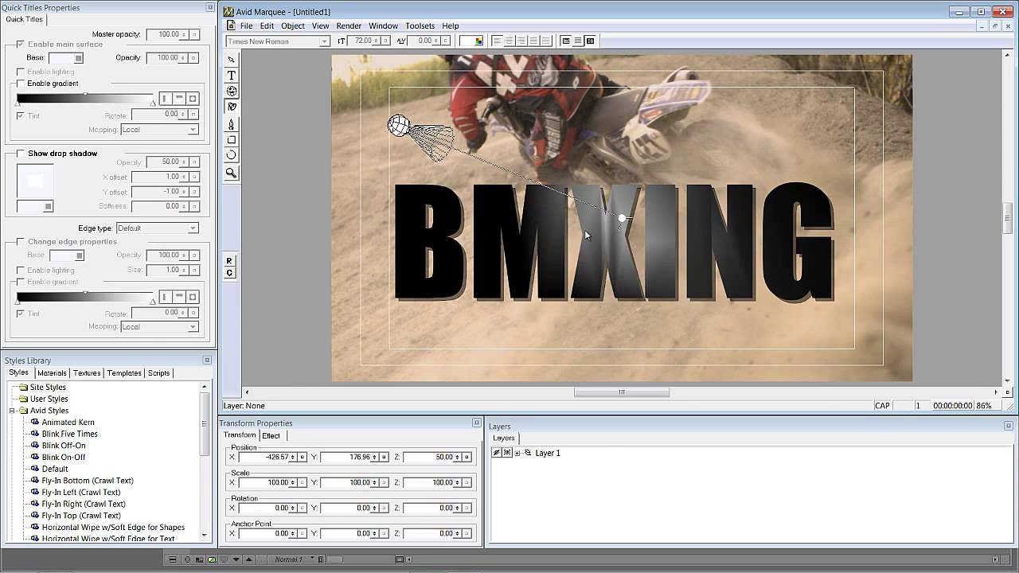
{"action": "left_click_drag", "start_coordinate": [622, 226], "coordinate": [707, 200]}
{"action": "left_click_drag", "start_coordinate": [770, 285], "coordinate": [467, 199]}
Step: Set the light type back to Local and reposition the light at about X -458, Y 159
{"action": "right_click", "coordinate": [396, 125]}
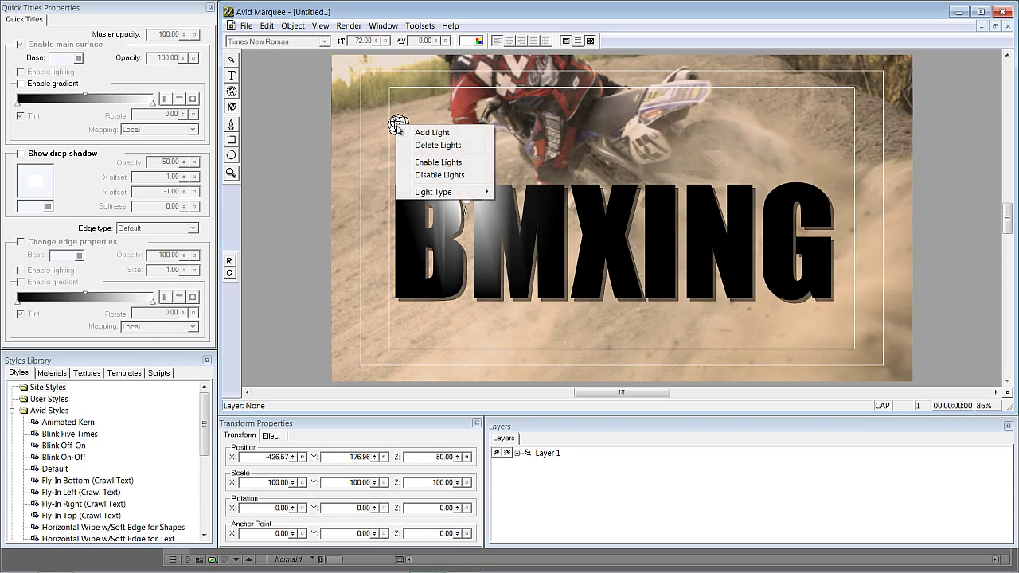
{"action": "mouse_move", "coordinate": [424, 194]}
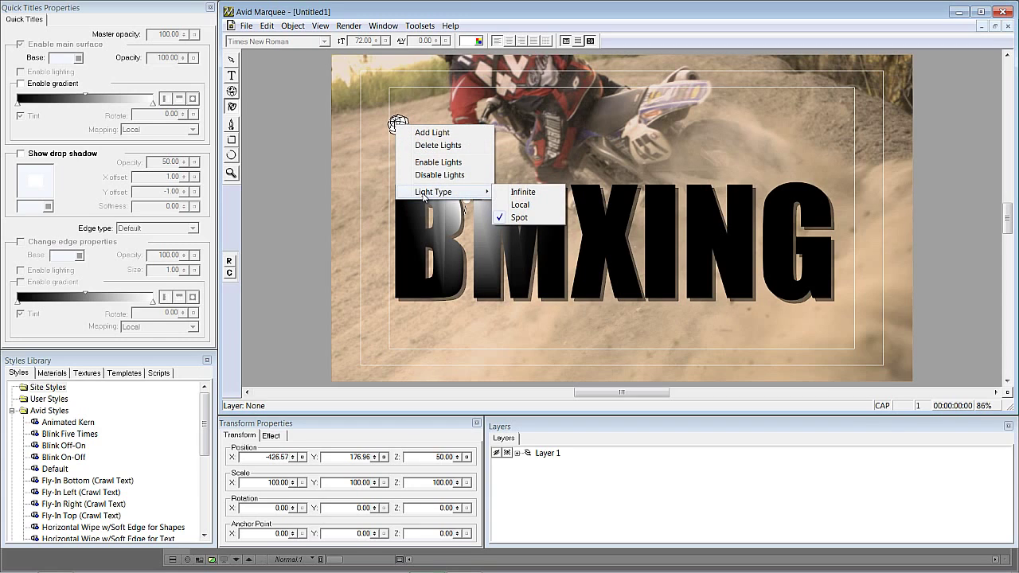
{"action": "left_click", "coordinate": [519, 204]}
{"action": "mouse_move", "coordinate": [398, 125]}
{"action": "left_mouse_down"}
{"action": "mouse_move", "coordinate": [377, 254]}
{"action": "mouse_move", "coordinate": [728, 231]}
{"action": "mouse_move", "coordinate": [414, 102]}
{"action": "mouse_move", "coordinate": [378, 298]}
{"action": "mouse_move", "coordinate": [382, 136]}
{"action": "left_mouse_up"}
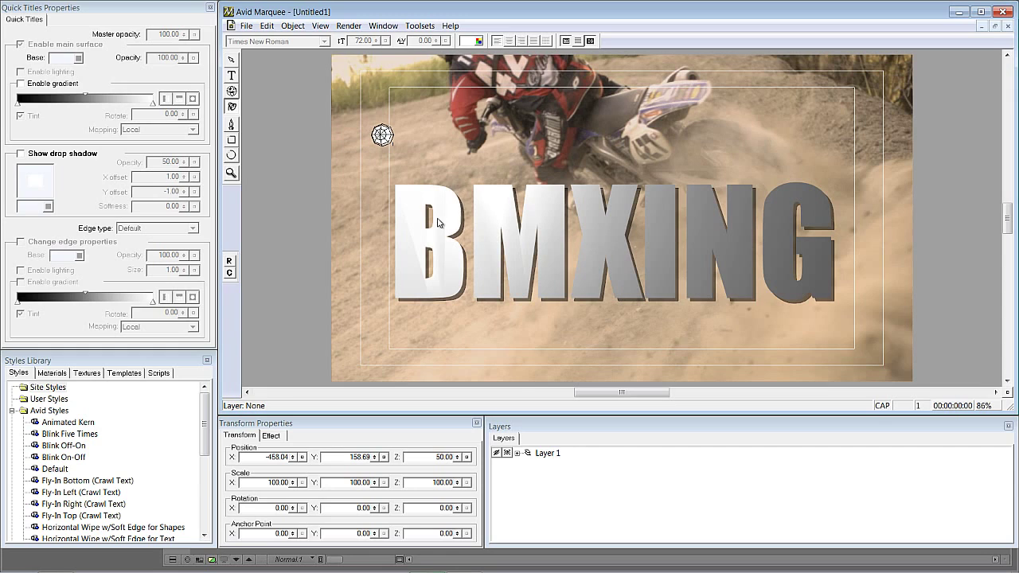
Step: Select the BMXING text again and disable lighting on its main surface
{"action": "left_click", "coordinate": [230, 61]}
{"action": "left_click", "coordinate": [432, 230]}
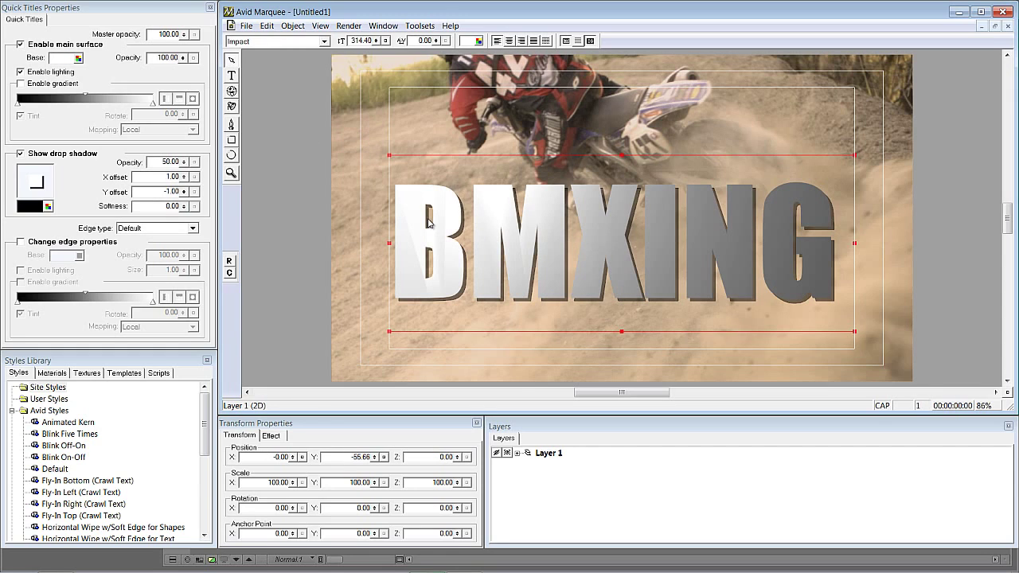
{"action": "left_click", "coordinate": [46, 72]}
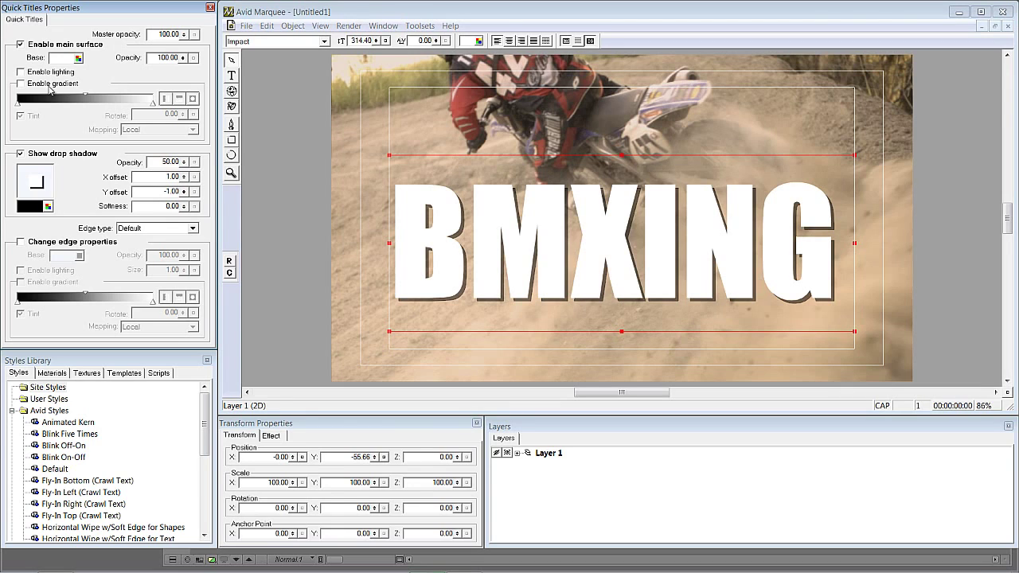
Step: Enable a gradient on the BMXING text's main surface and set its mapping to Container
{"action": "left_click", "coordinate": [31, 84]}
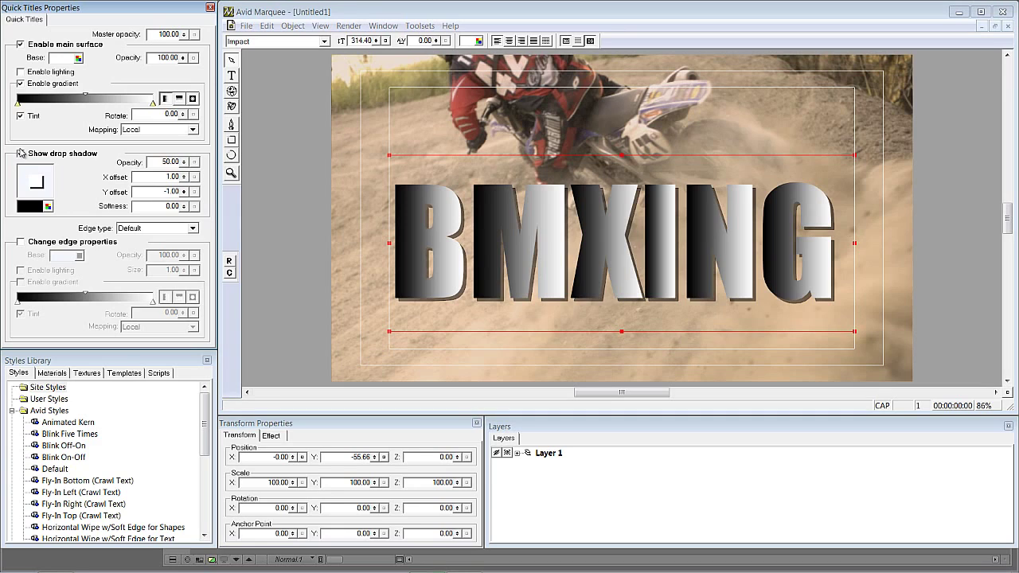
{"action": "left_click", "coordinate": [182, 130]}
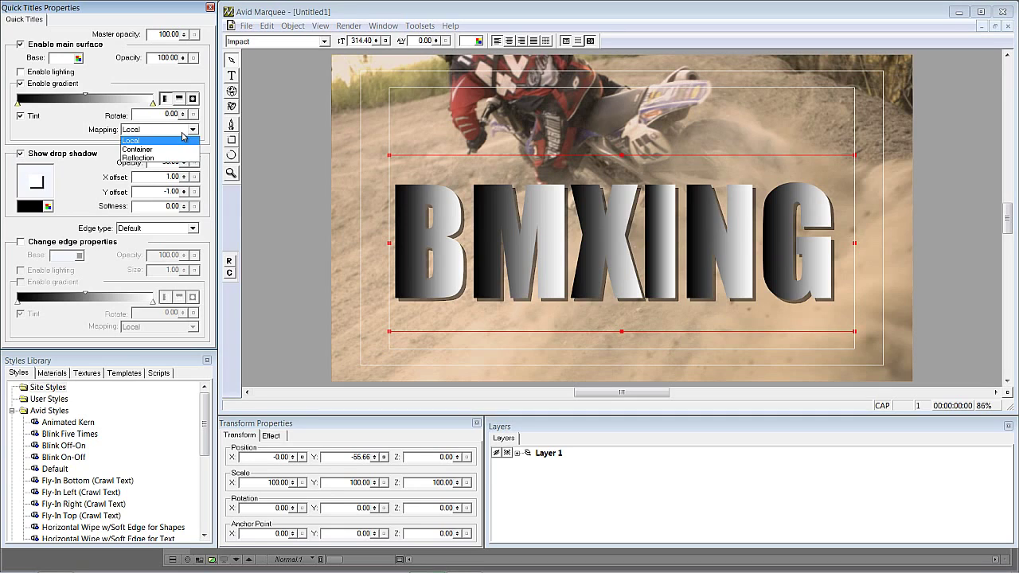
{"action": "left_click", "coordinate": [182, 149]}
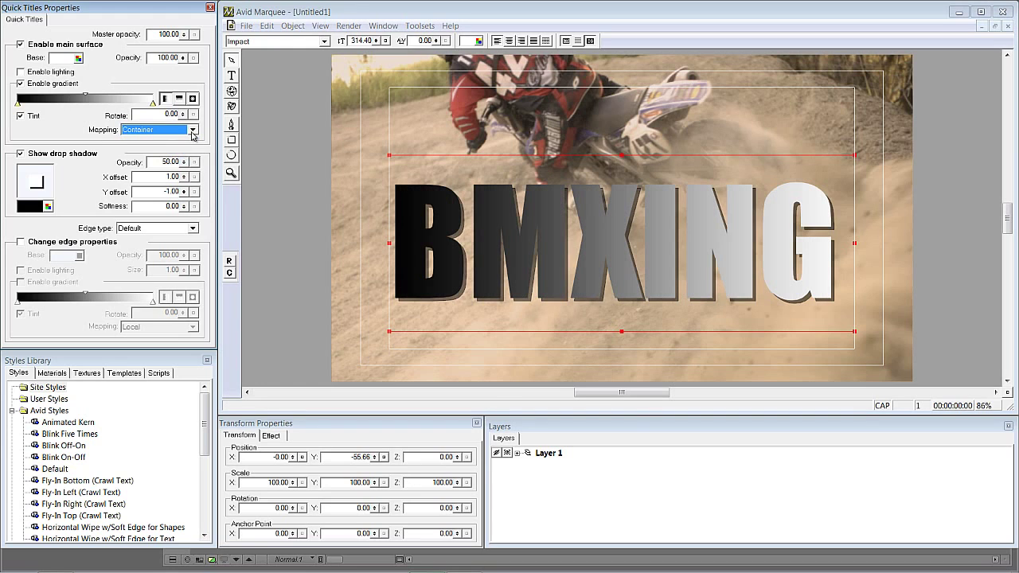
Step: Try the Reflection and Local mappings for the BMXING gradient, and set the mapping back to Container
{"action": "left_click", "coordinate": [192, 130]}
{"action": "left_click", "coordinate": [188, 158]}
{"action": "left_click", "coordinate": [192, 130]}
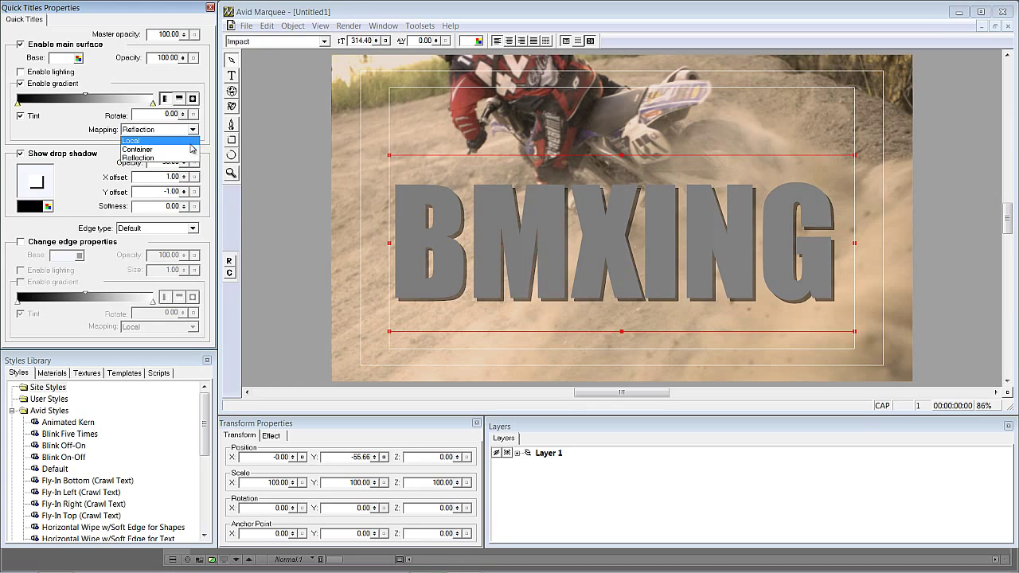
{"action": "left_click", "coordinate": [190, 141]}
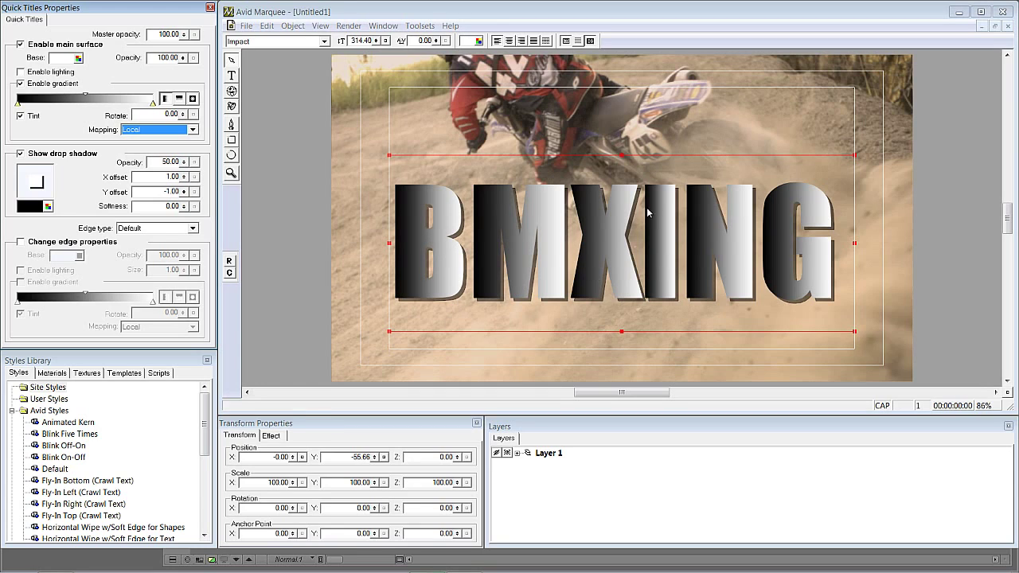
{"action": "left_click", "coordinate": [192, 129]}
{"action": "left_click", "coordinate": [190, 153]}
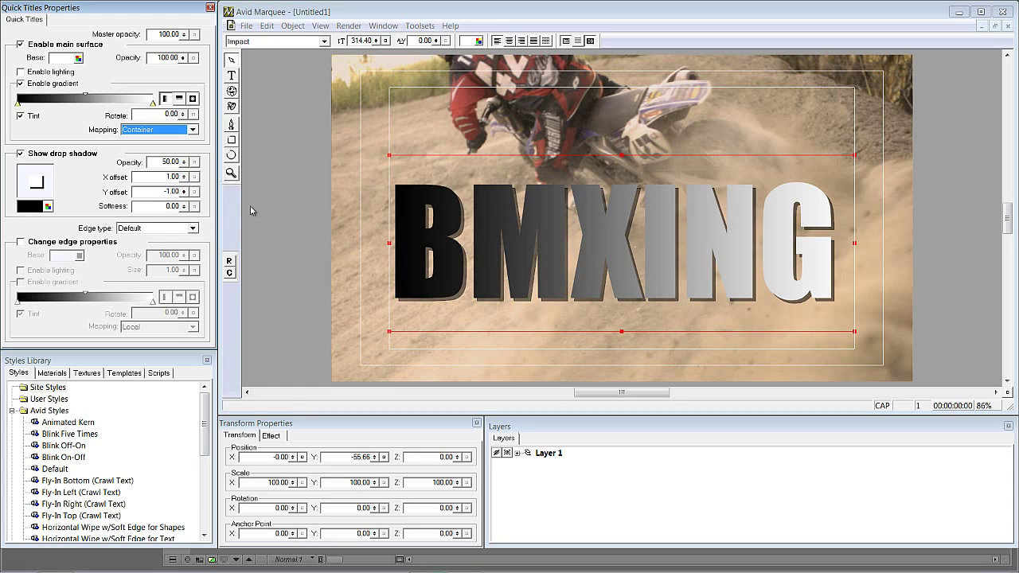
Step: Try the vertical and the radial shape for the BMXING gradient
{"action": "left_click", "coordinate": [178, 99]}
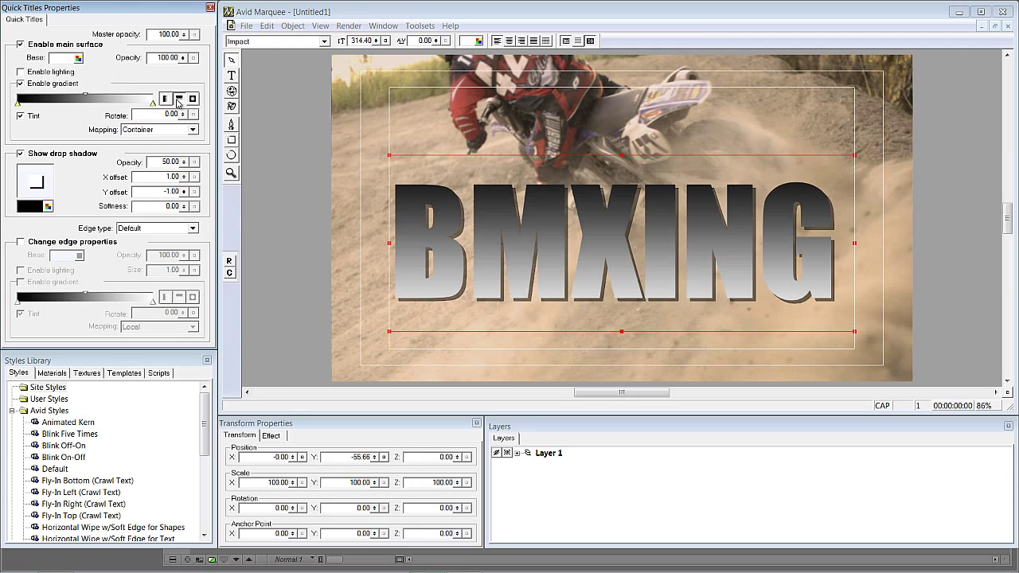
{"action": "left_click", "coordinate": [192, 99]}
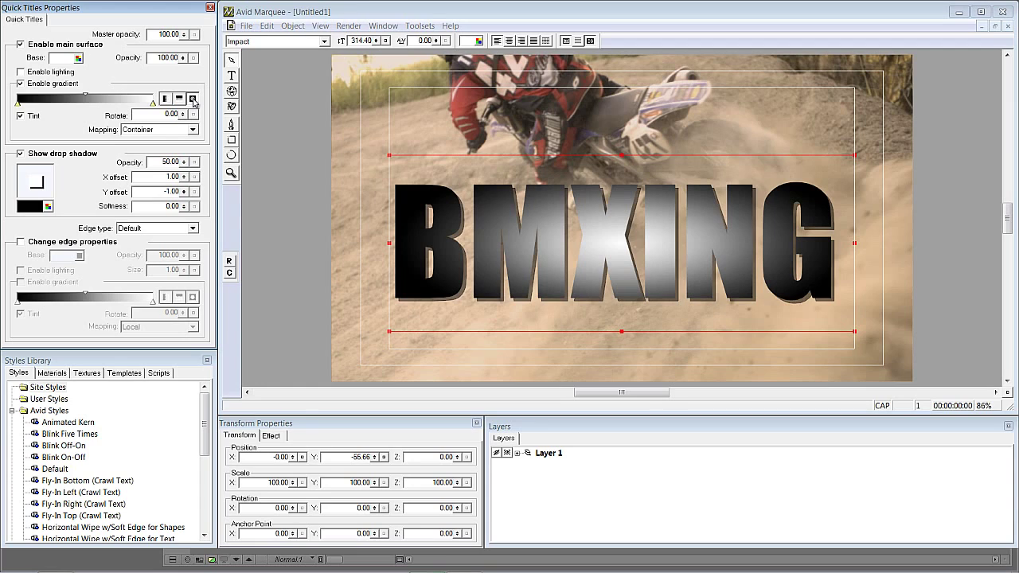
Step: Set the gradient's starting colour to bright green, about H 141, S 84, B 100, and make the gradient run horizontally
{"action": "double_click", "coordinate": [17, 104]}
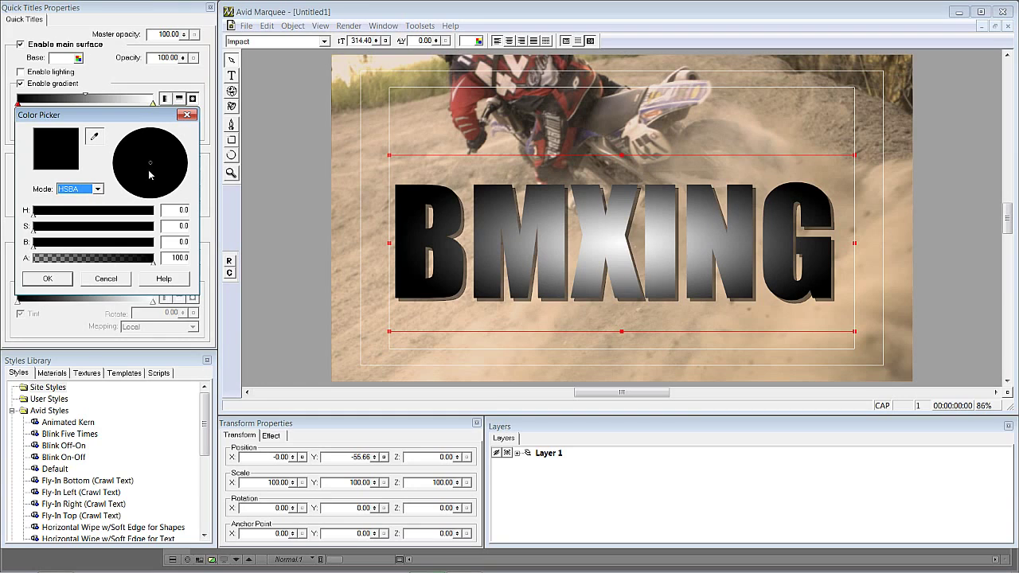
{"action": "left_click_drag", "start_coordinate": [36, 219], "coordinate": [166, 220]}
{"action": "left_click_drag", "start_coordinate": [56, 249], "coordinate": [159, 248]}
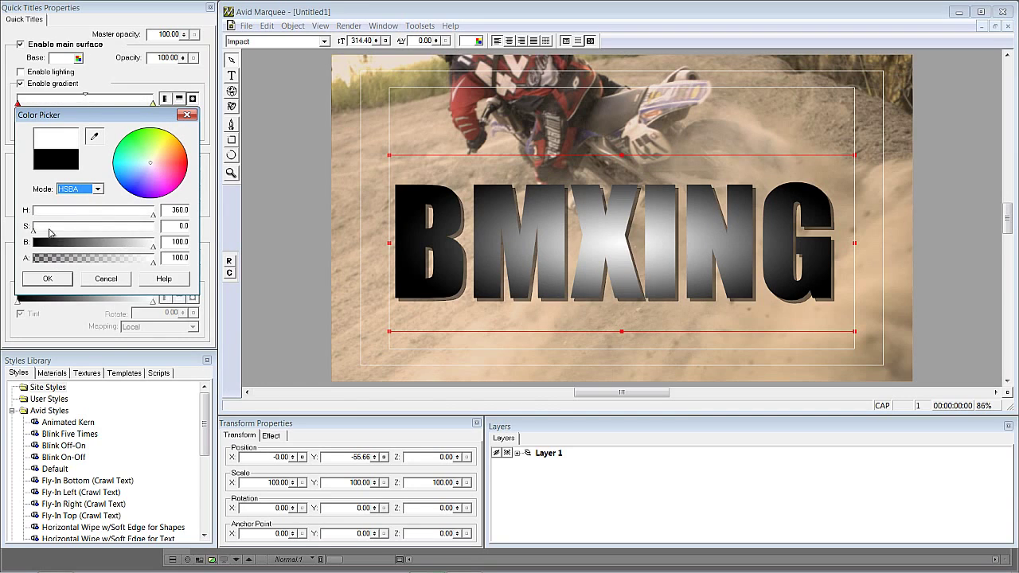
{"action": "left_click_drag", "start_coordinate": [152, 165], "coordinate": [126, 154]}
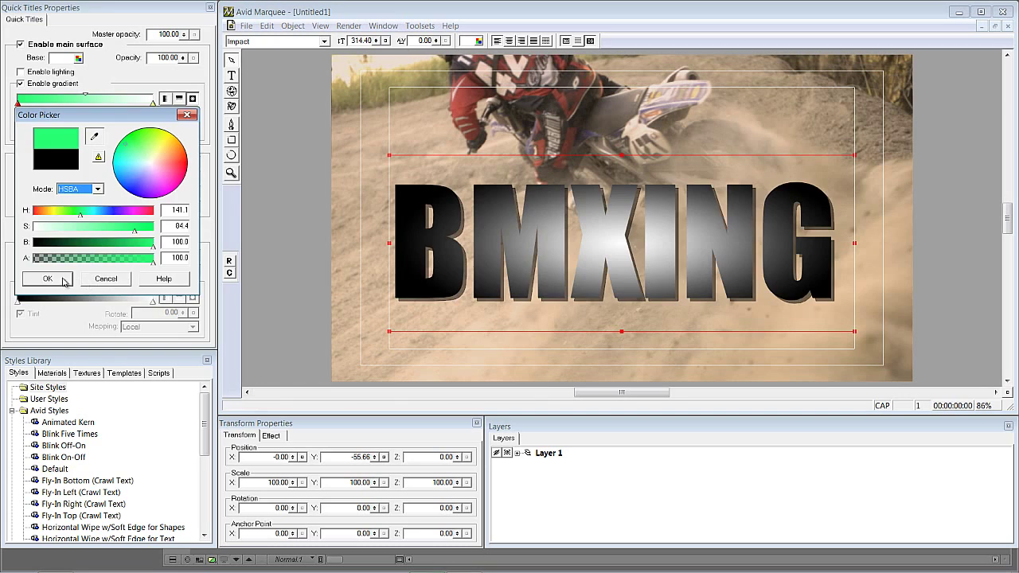
{"action": "left_click", "coordinate": [65, 280]}
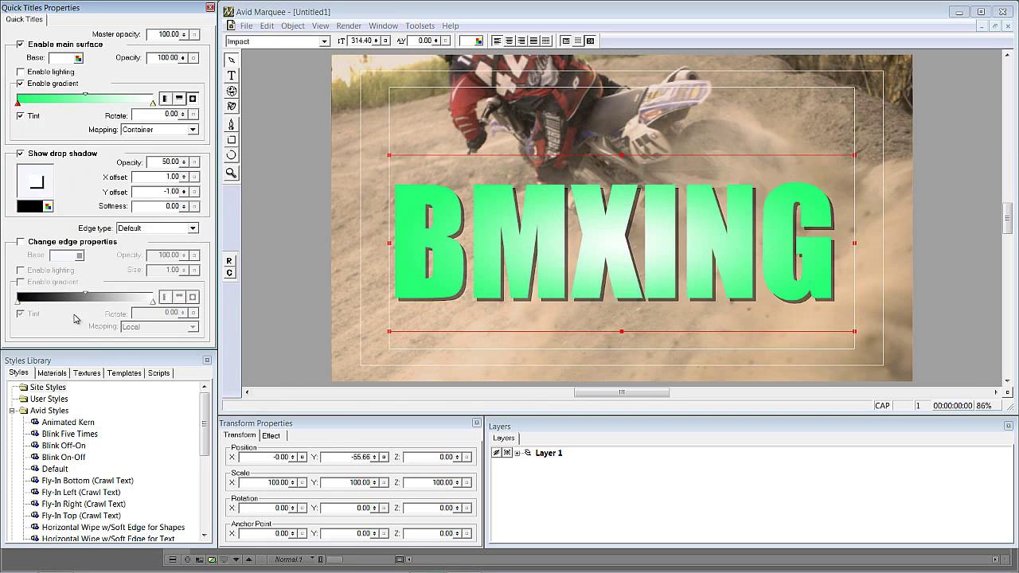
{"action": "left_click", "coordinate": [165, 98]}
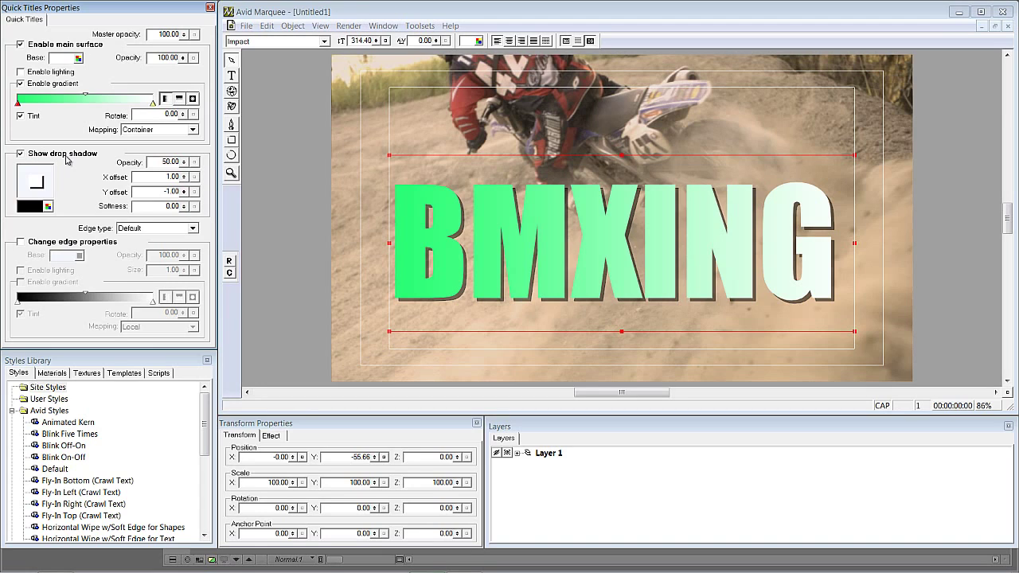
Step: Disable the gradient on the main surface and raise the drop shadow's opacity to 100
{"action": "left_click_drag", "start_coordinate": [181, 164], "coordinate": [182, 152]}
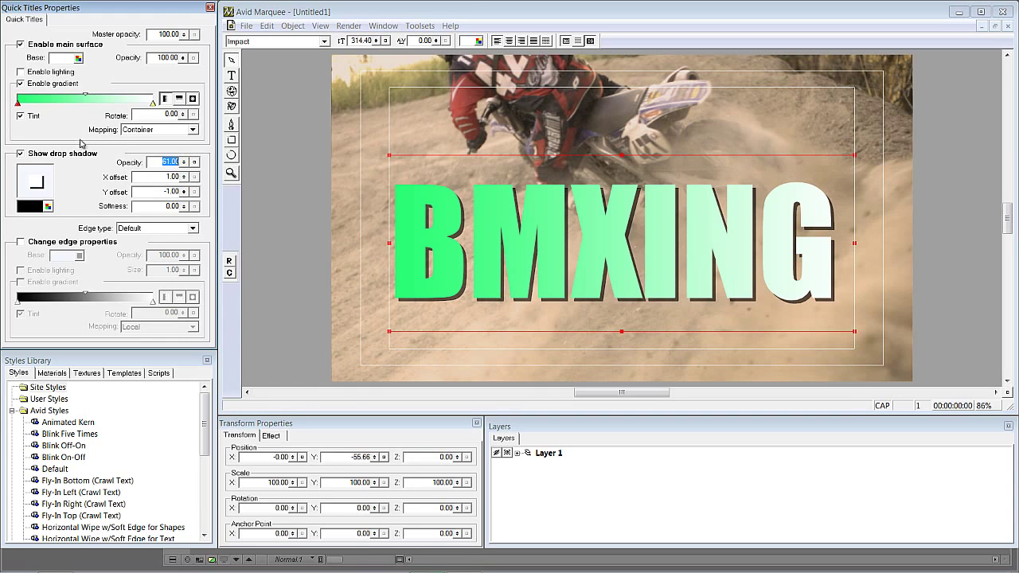
{"action": "left_click", "coordinate": [21, 83]}
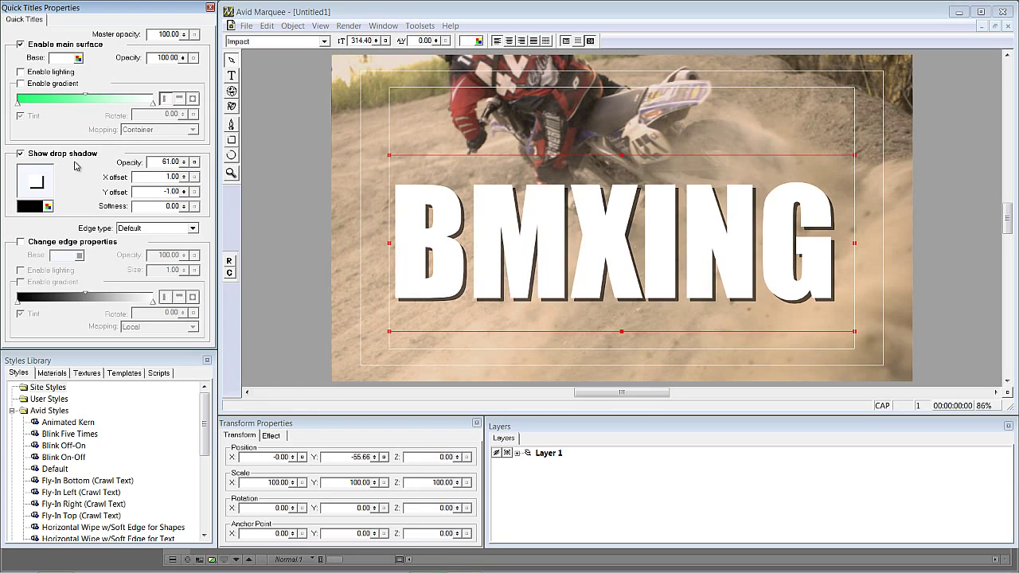
{"action": "left_click_drag", "start_coordinate": [184, 162], "coordinate": [192, 73]}
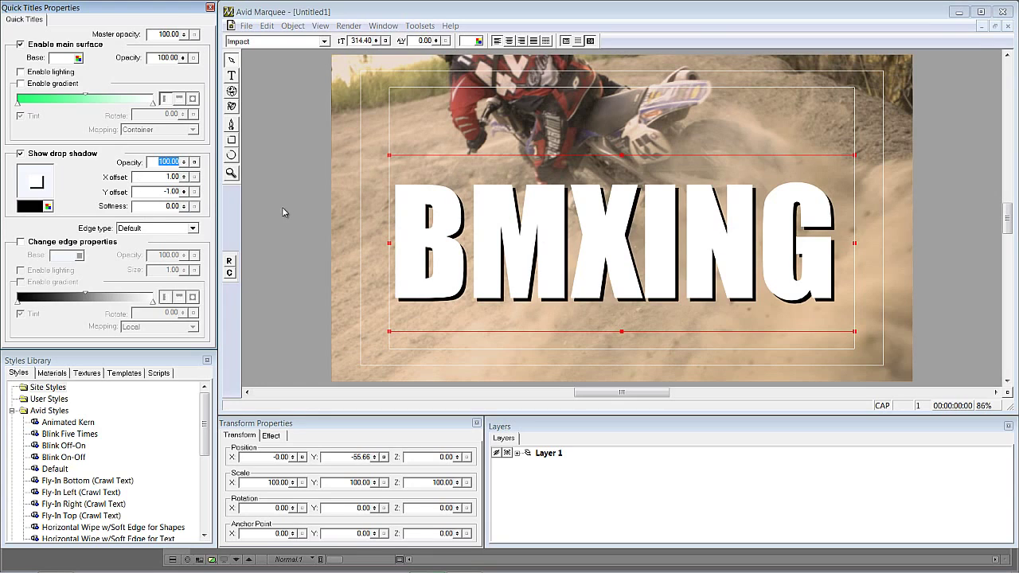
{"action": "left_click_drag", "start_coordinate": [184, 163], "coordinate": [214, 101]}
Step: Soften the drop shadow to about 76.67 and shift it to about X offset 1.82, Y offset -2.72
{"action": "left_click_drag", "start_coordinate": [184, 176], "coordinate": [193, 180]}
{"action": "key", "text": "ctrl+z"}
{"action": "left_click_drag", "start_coordinate": [184, 206], "coordinate": [191, 156]}
{"action": "mouse_move", "coordinate": [45, 193]}
{"action": "left_mouse_down"}
{"action": "mouse_move", "coordinate": [30, 180]}
{"action": "mouse_move", "coordinate": [27, 193]}
{"action": "mouse_move", "coordinate": [49, 191]}
{"action": "mouse_move", "coordinate": [38, 182]}
{"action": "mouse_move", "coordinate": [27, 186]}
{"action": "mouse_move", "coordinate": [33, 193]}
{"action": "left_mouse_up"}
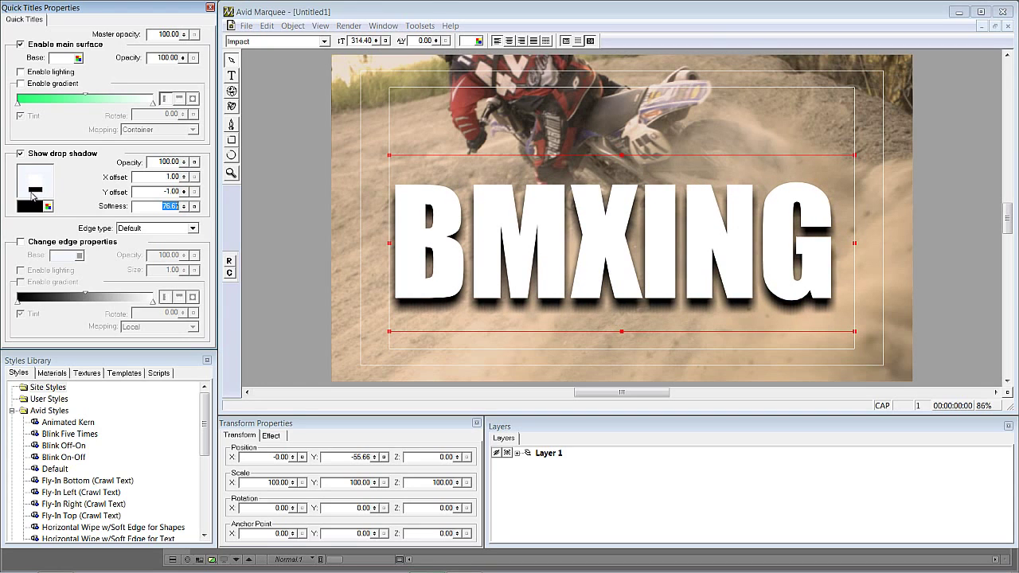
{"action": "mouse_move", "coordinate": [48, 195]}
{"action": "left_mouse_down"}
{"action": "mouse_move", "coordinate": [54, 188]}
{"action": "mouse_move", "coordinate": [40, 169]}
{"action": "mouse_move", "coordinate": [24, 181]}
{"action": "mouse_move", "coordinate": [50, 194]}
{"action": "left_mouse_up"}
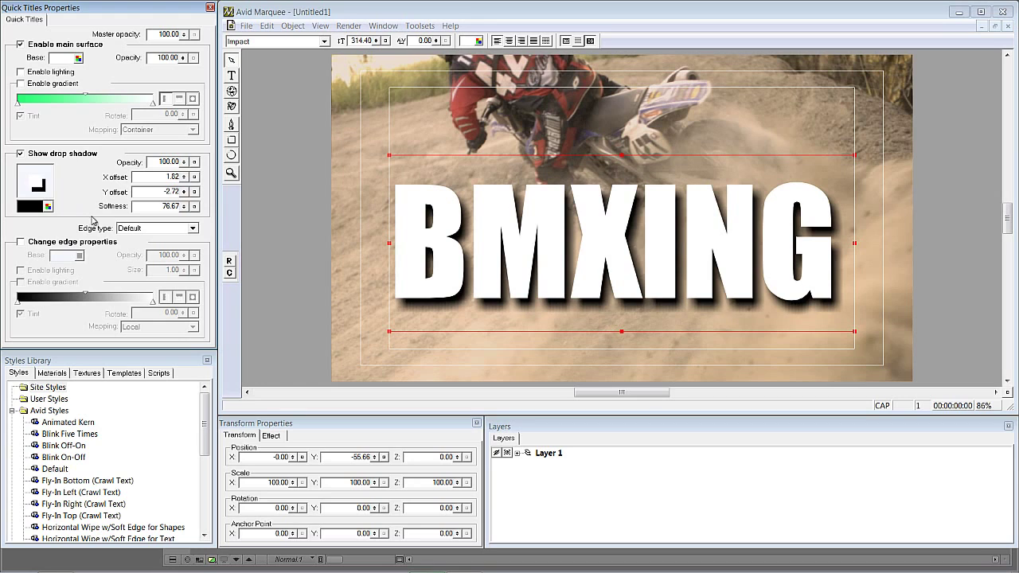
Step: Choose black as the drop shadow's colour, and toggle the shadow off and on again
{"action": "left_click", "coordinate": [48, 207]}
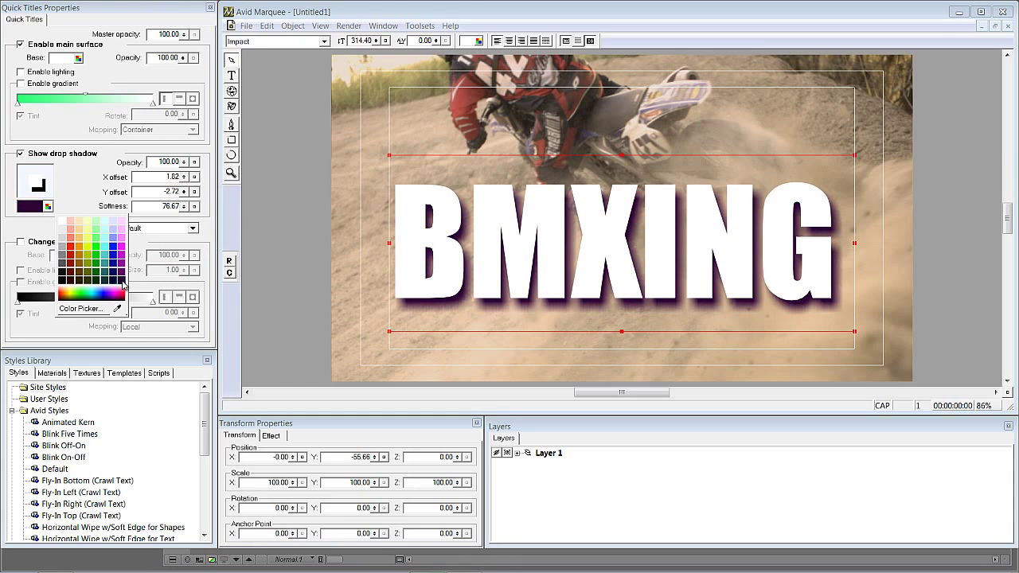
{"action": "left_click", "coordinate": [69, 282]}
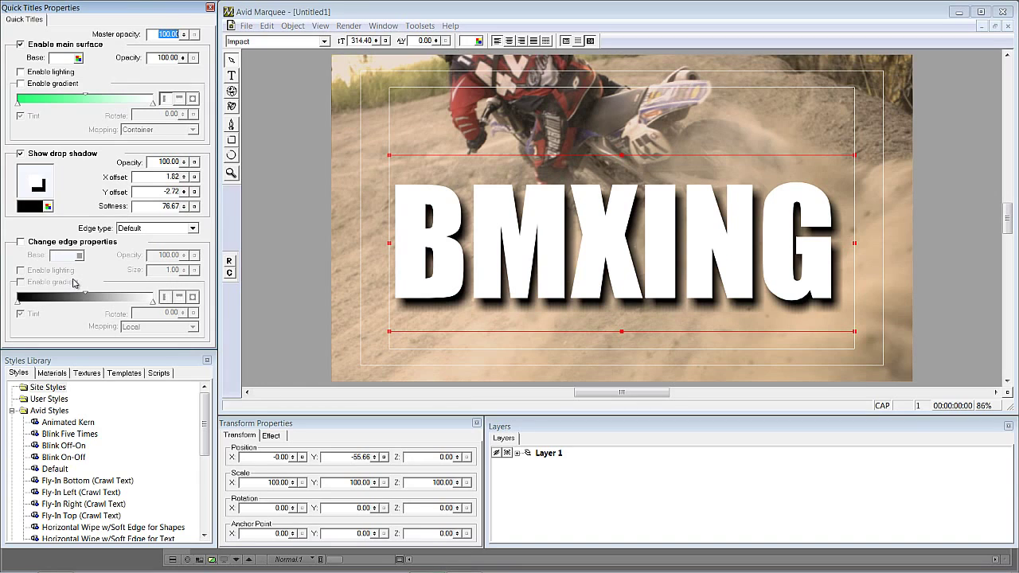
{"action": "left_click", "coordinate": [89, 155]}
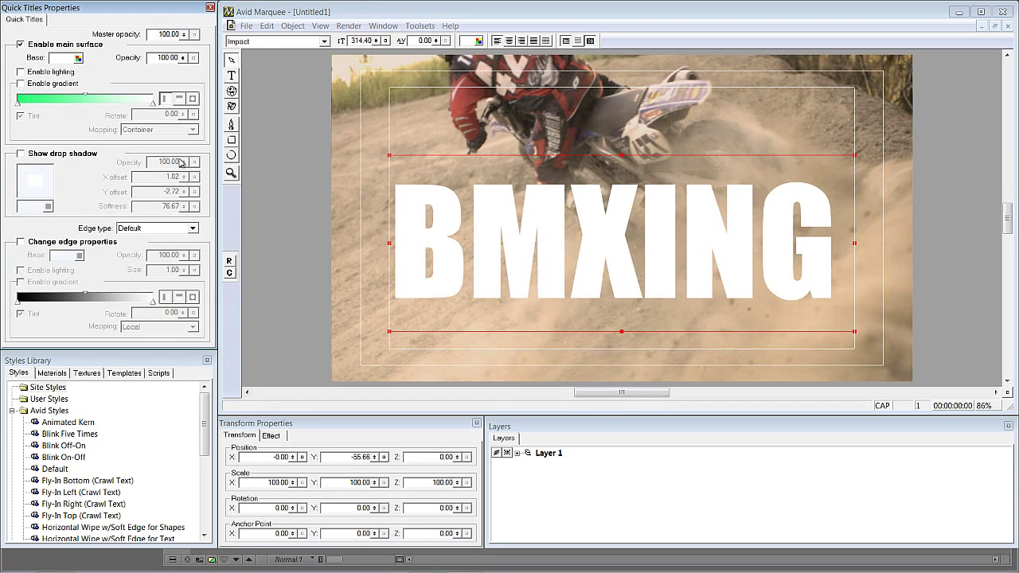
{"action": "left_click", "coordinate": [70, 154]}
Step: Set the drop shadow back to opacity 50, X offset 1.00, Y offset -1.00 and softness 0.00
{"action": "double_click", "coordinate": [164, 162]}
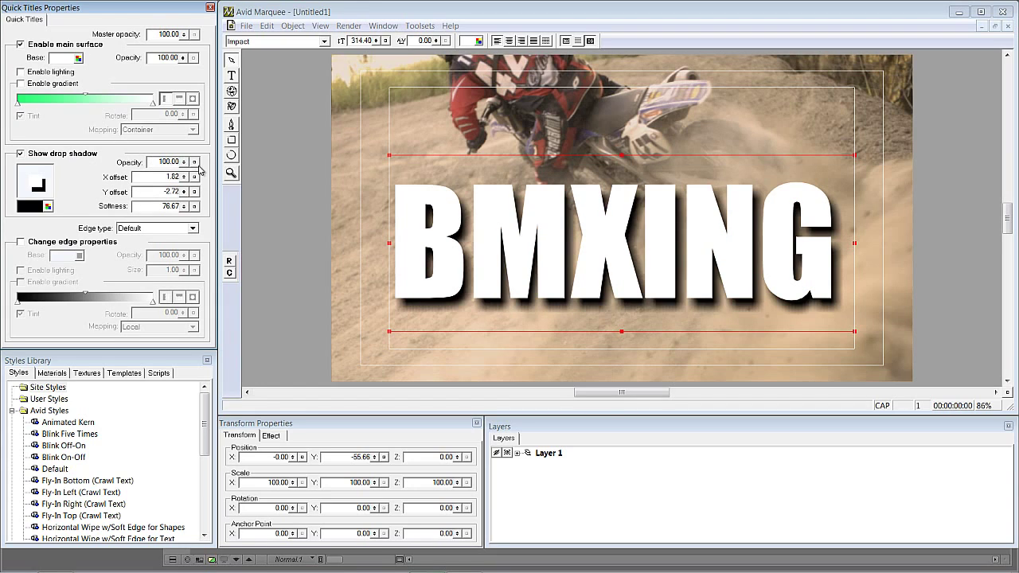
{"action": "type", "text": "50"}
{"action": "key", "text": "Return"}
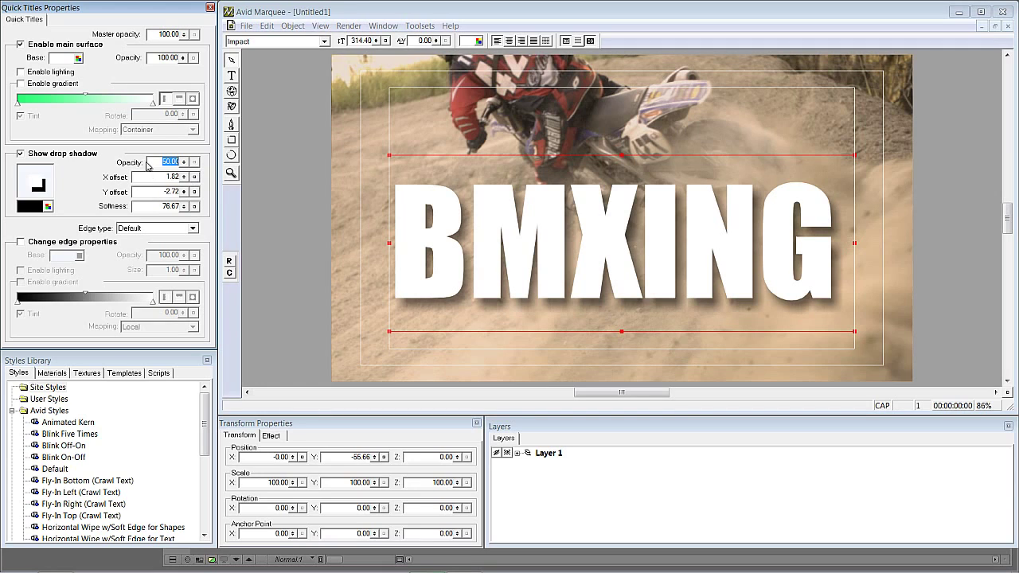
{"action": "left_click", "coordinate": [195, 177]}
{"action": "left_click", "coordinate": [195, 191]}
{"action": "type", "text": "-1.00"}
{"action": "key", "text": "Return"}
{"action": "left_click", "coordinate": [194, 207]}
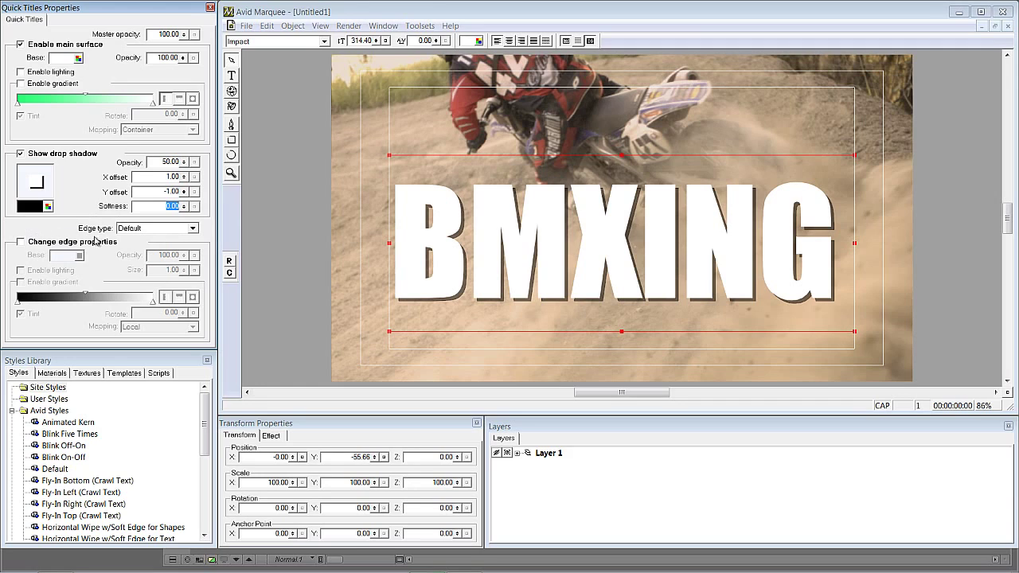
Step: Turn off the drop shadow and enable edge properties on the BMXING text with a red base colour
{"action": "left_click", "coordinate": [33, 243]}
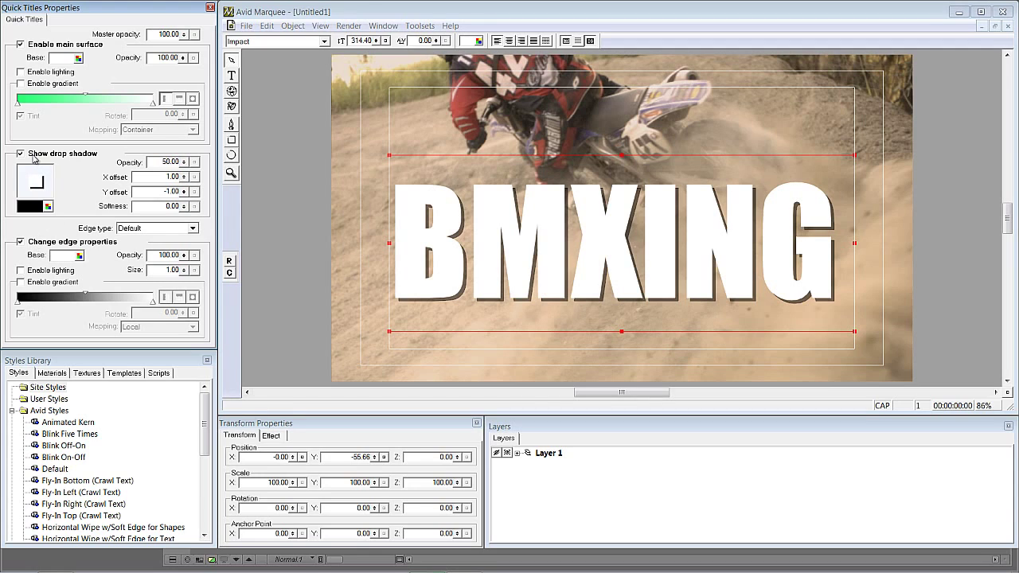
{"action": "left_click", "coordinate": [33, 156]}
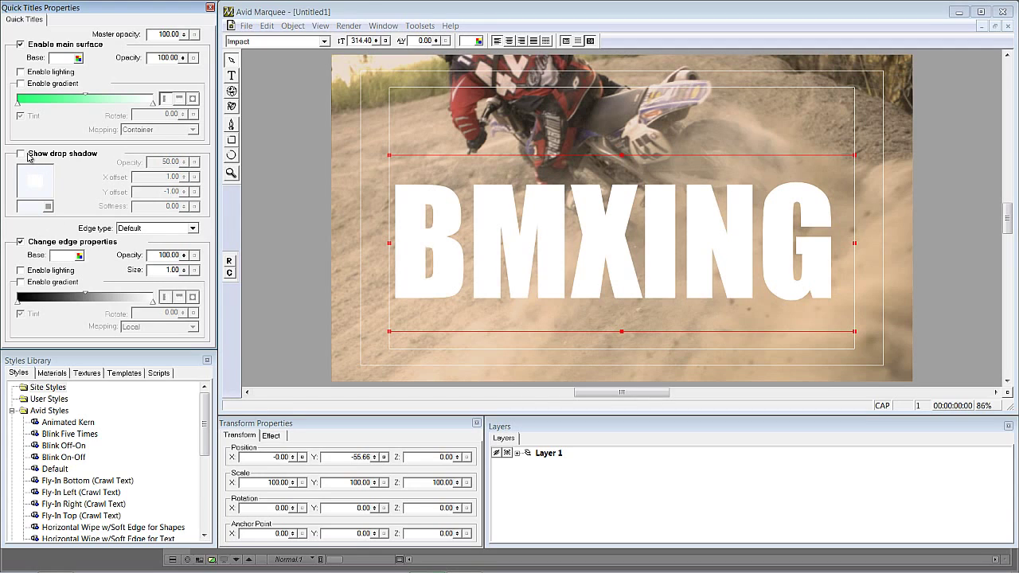
{"action": "left_click", "coordinate": [79, 257]}
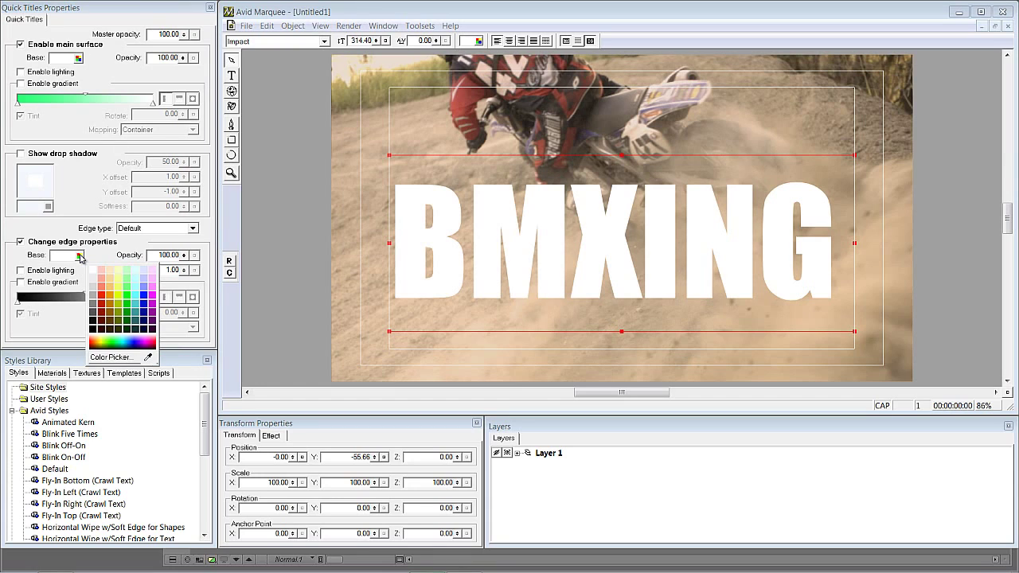
{"action": "left_click", "coordinate": [99, 295]}
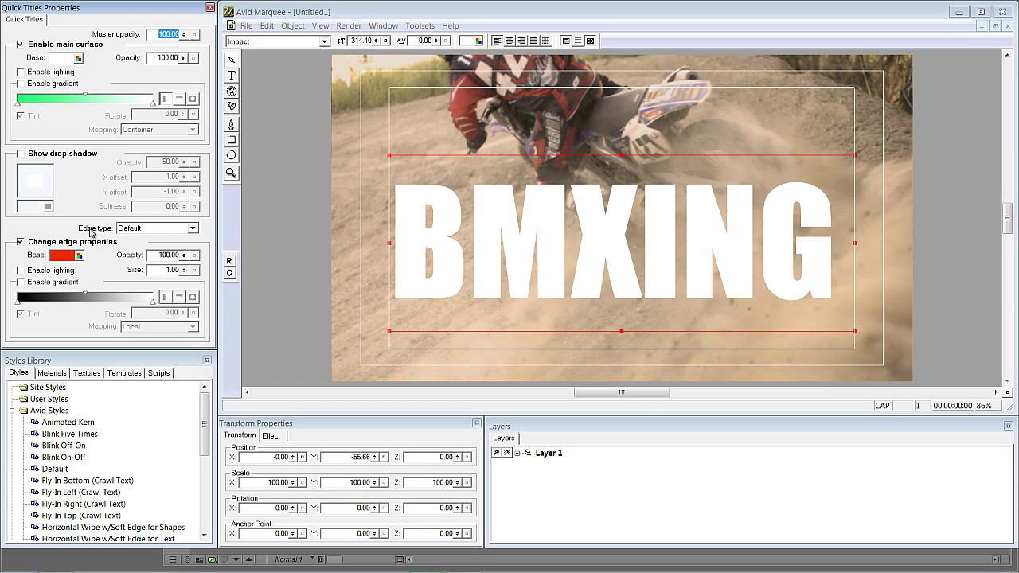
Step: Set the text's edge type to Bevel, deselect the text to view the edge, and reselect it
{"action": "left_click", "coordinate": [192, 228]}
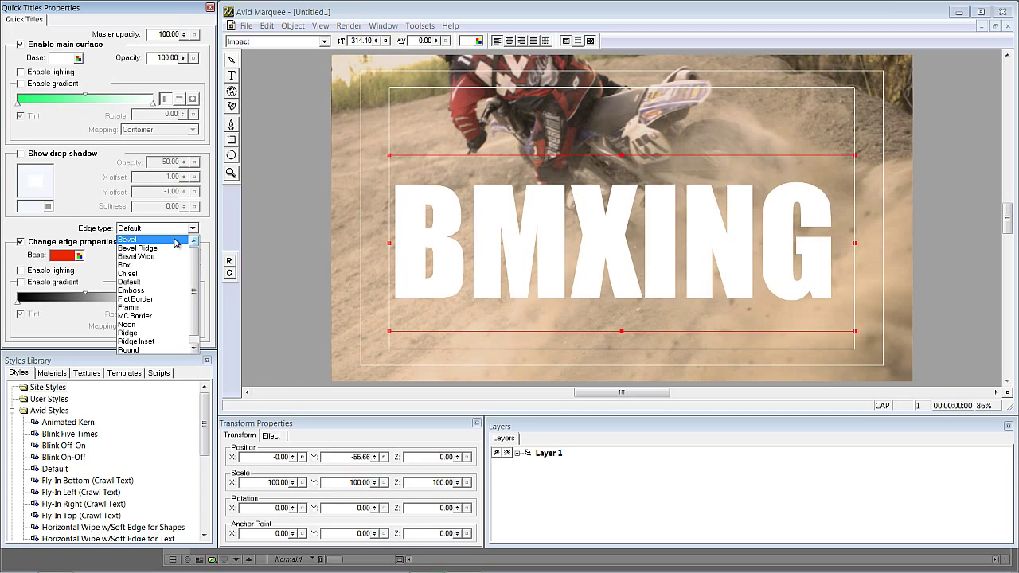
{"action": "left_click", "coordinate": [177, 241]}
{"action": "left_click", "coordinate": [384, 348]}
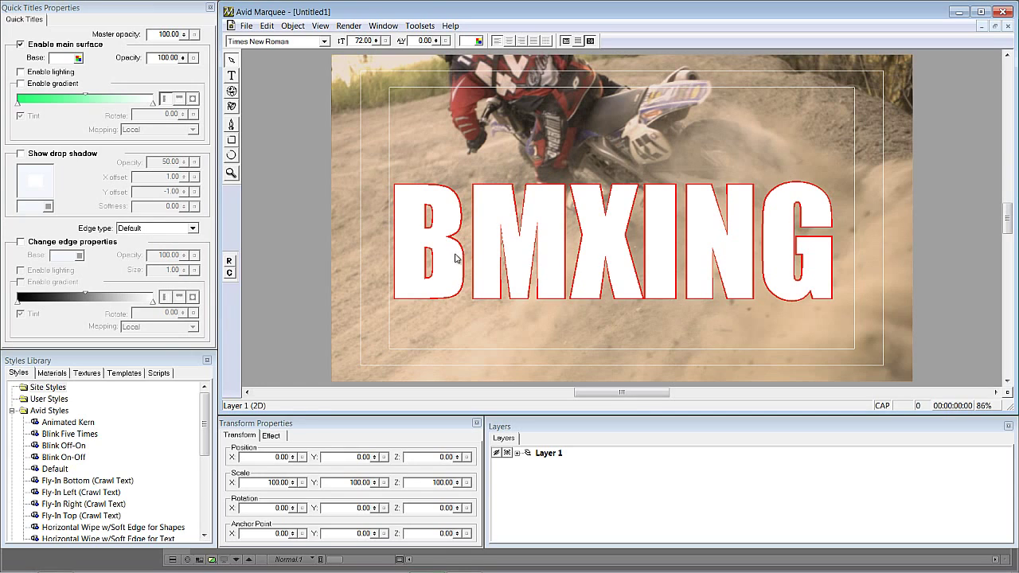
{"action": "left_click", "coordinate": [421, 241]}
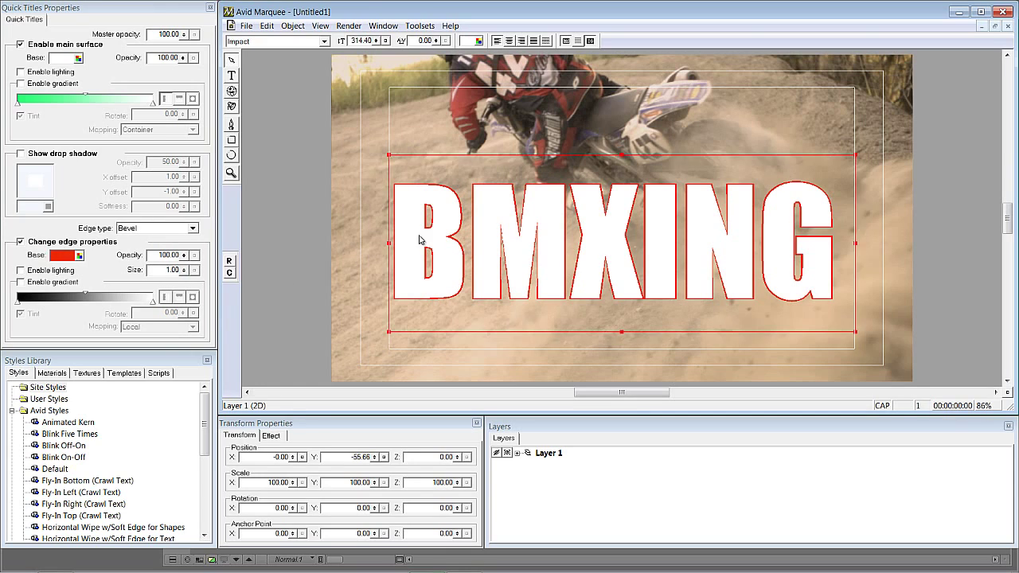
Step: Try larger edge sizes, reset the size to 1.00, and turn off the edge properties
{"action": "left_click_drag", "start_coordinate": [185, 271], "coordinate": [191, 250]}
{"action": "left_click_drag", "start_coordinate": [212, 179], "coordinate": [199, 278]}
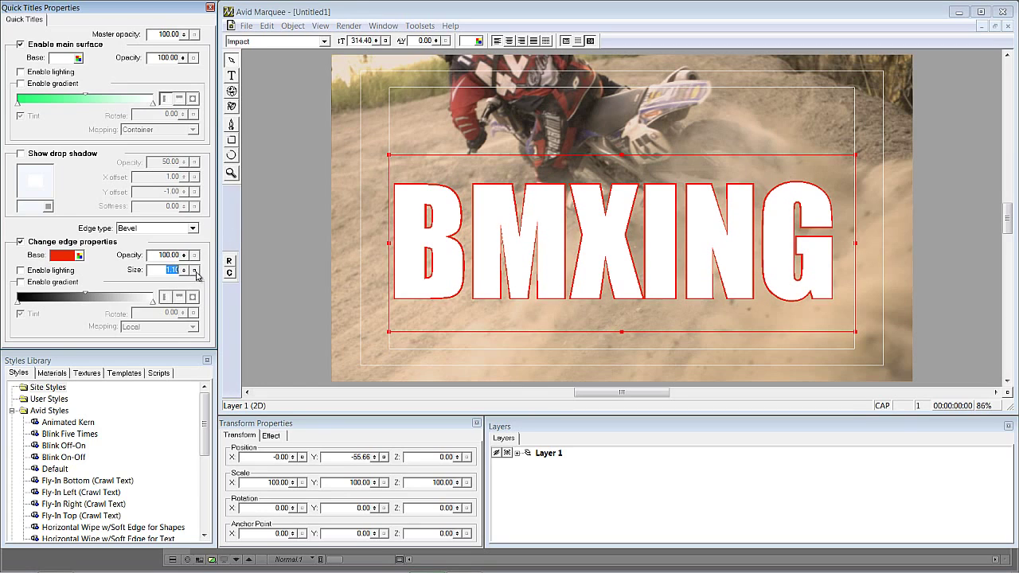
{"action": "left_click", "coordinate": [62, 242]}
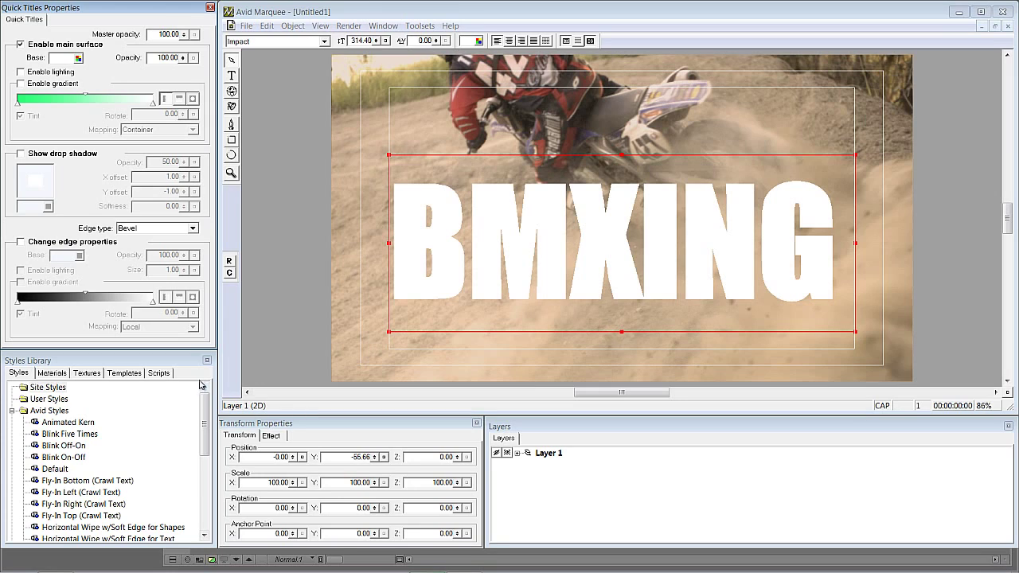
Step: Move the BMXING text up to about Y 20.14 and set its extrude depth to about 17.67
{"action": "left_click_drag", "start_coordinate": [490, 235], "coordinate": [490, 201]}
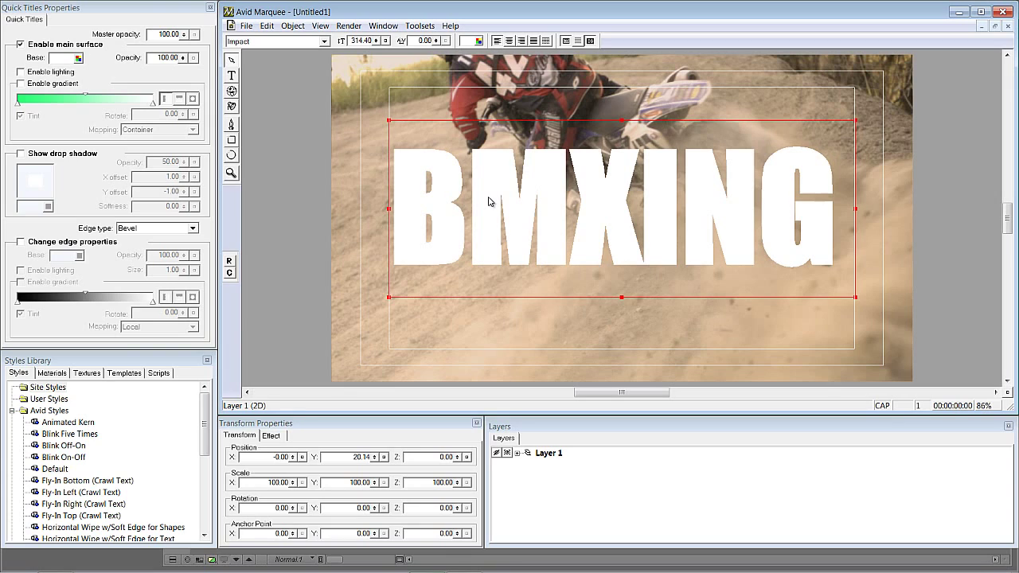
{"action": "left_click", "coordinate": [272, 437]}
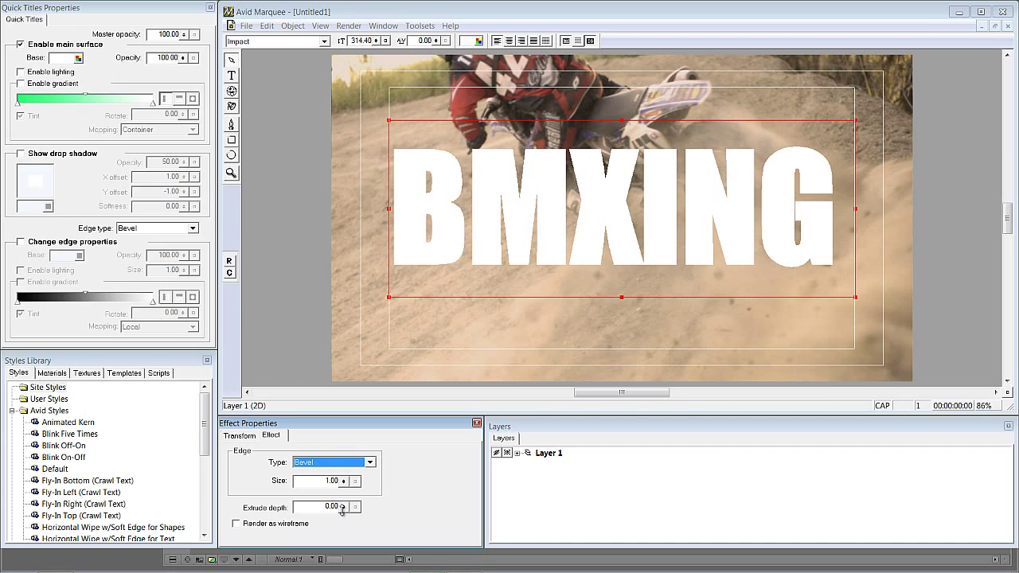
{"action": "left_click_drag", "start_coordinate": [344, 508], "coordinate": [349, 480]}
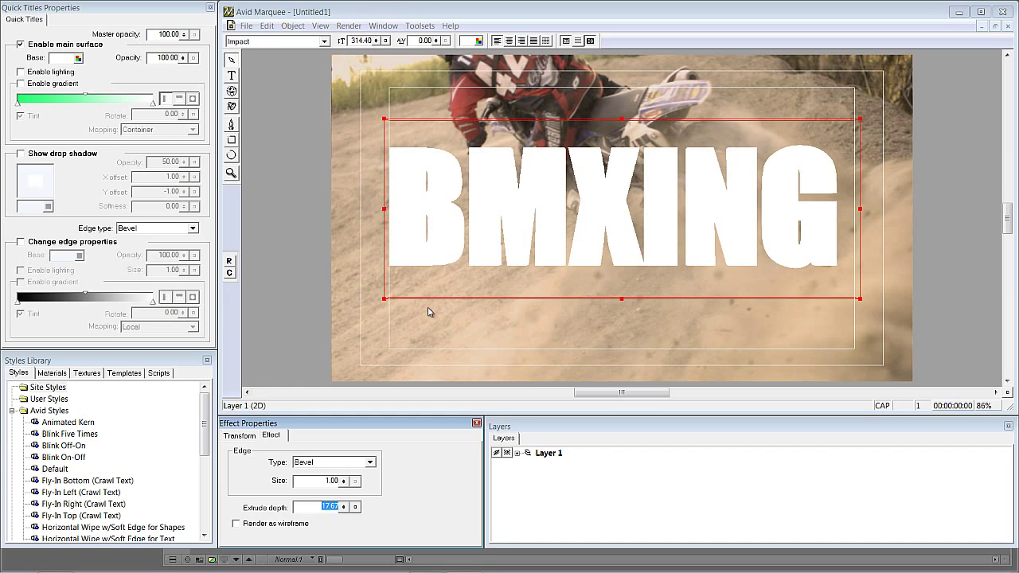
Step: Enable the BMXING text's edge properties with a white base colour and lighting, and set the edge type to Flat Border
{"action": "left_click", "coordinate": [36, 244]}
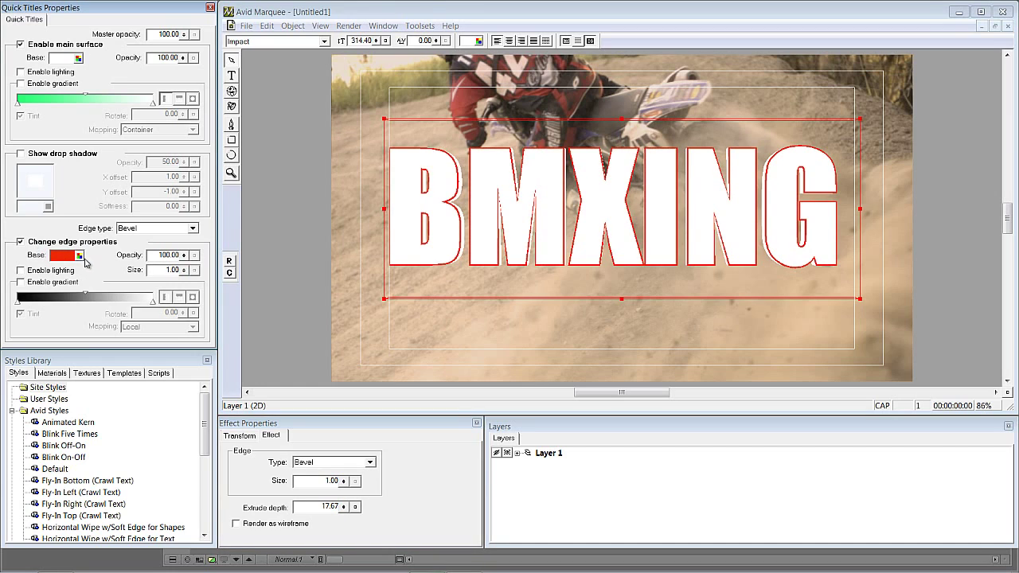
{"action": "left_click", "coordinate": [79, 257]}
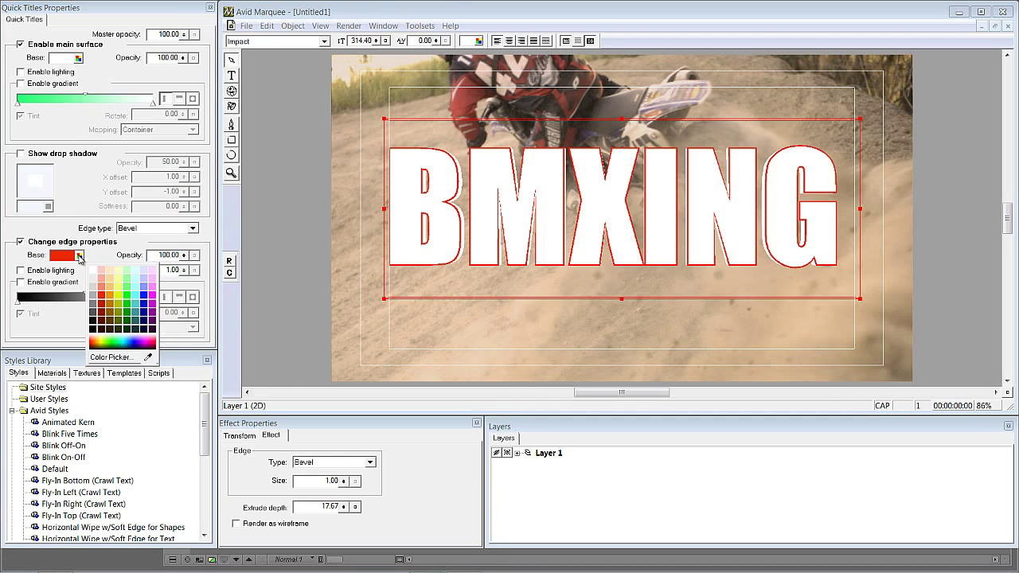
{"action": "left_click", "coordinate": [91, 275]}
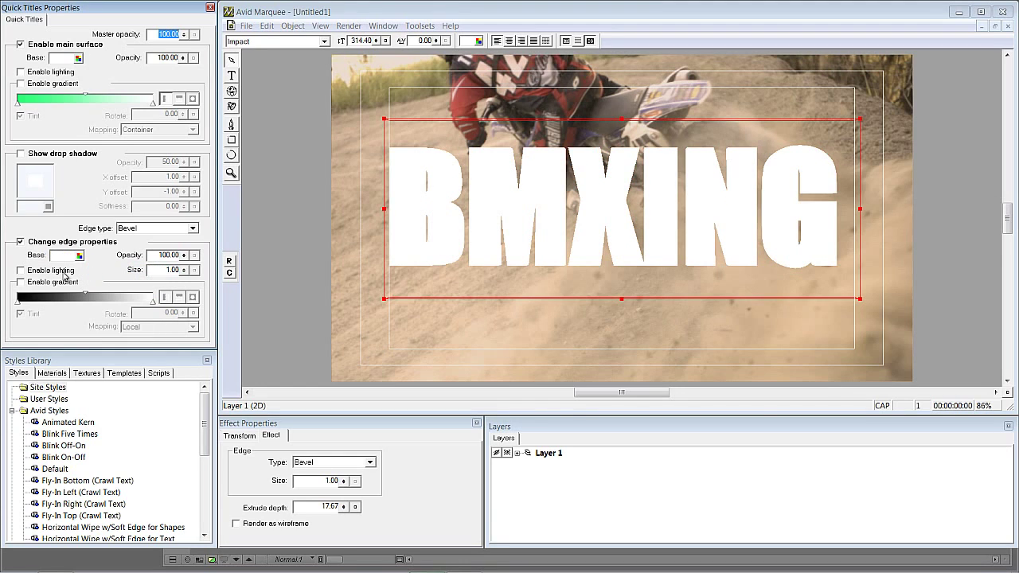
{"action": "left_click", "coordinate": [66, 274]}
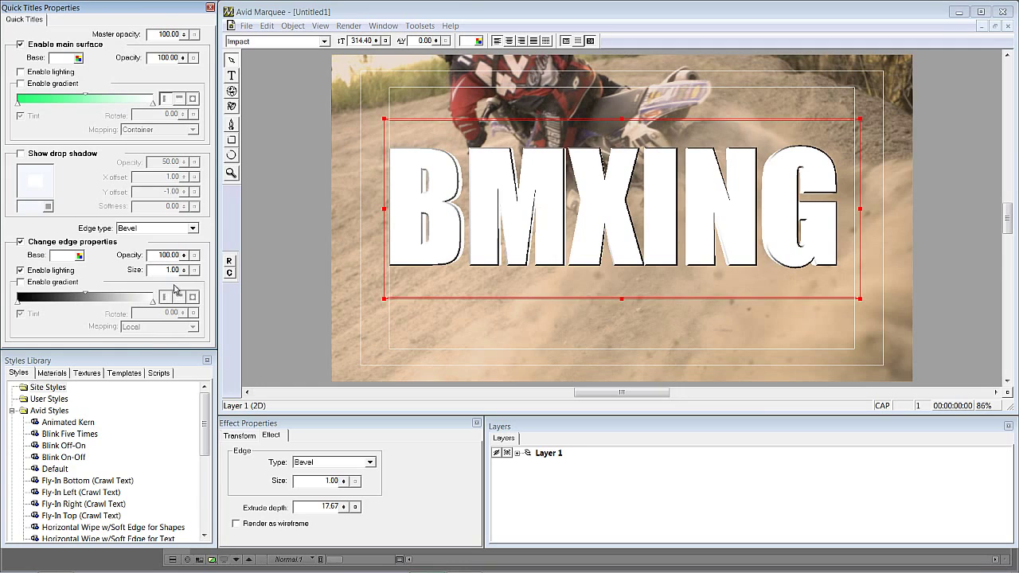
{"action": "left_click", "coordinate": [194, 230]}
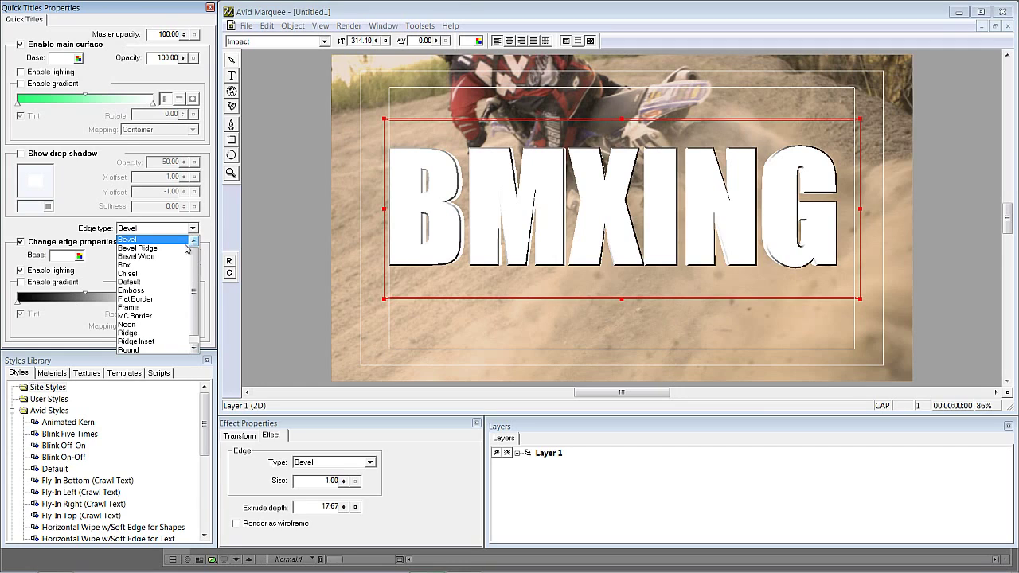
{"action": "left_click", "coordinate": [170, 300]}
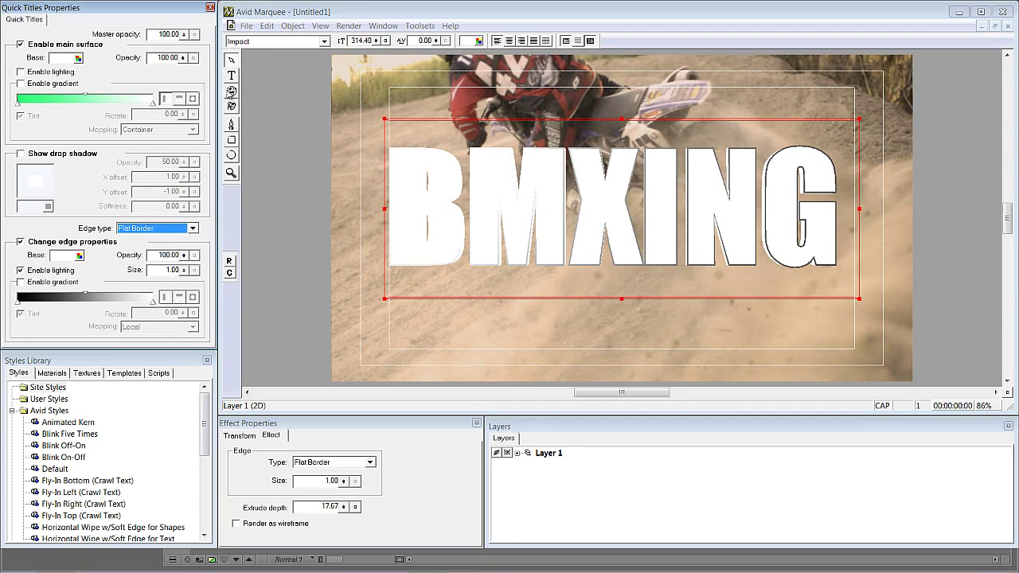
Step: Reposition the scene light above the M of BMXING, reselect the text, and hide the background footage
{"action": "left_click", "coordinate": [230, 108]}
{"action": "left_click", "coordinate": [387, 130]}
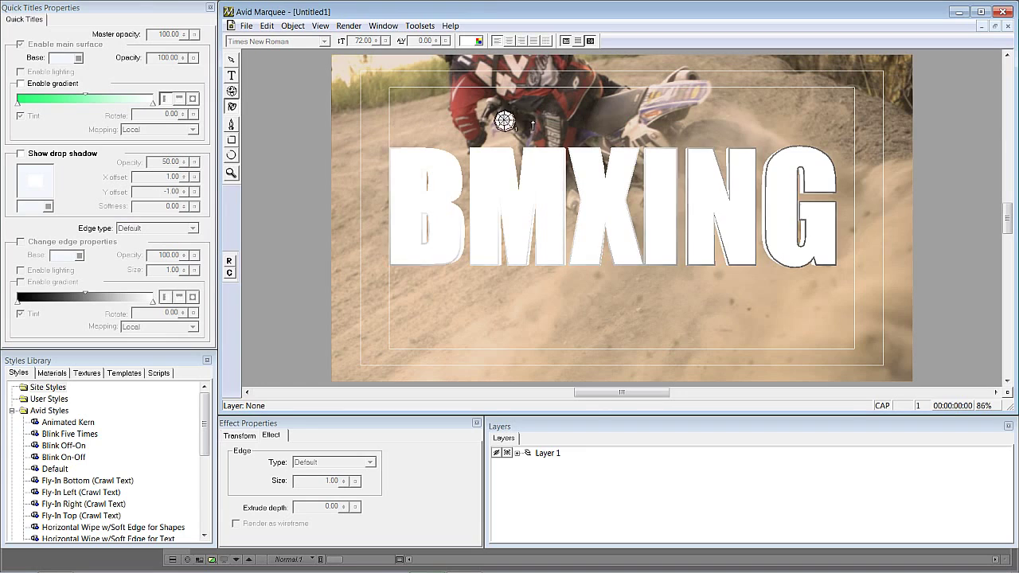
{"action": "mouse_move", "coordinate": [889, 231]}
{"action": "left_mouse_down"}
{"action": "mouse_move", "coordinate": [785, 346]}
{"action": "mouse_move", "coordinate": [514, 339]}
{"action": "mouse_move", "coordinate": [307, 268]}
{"action": "mouse_move", "coordinate": [404, 114]}
{"action": "left_mouse_up"}
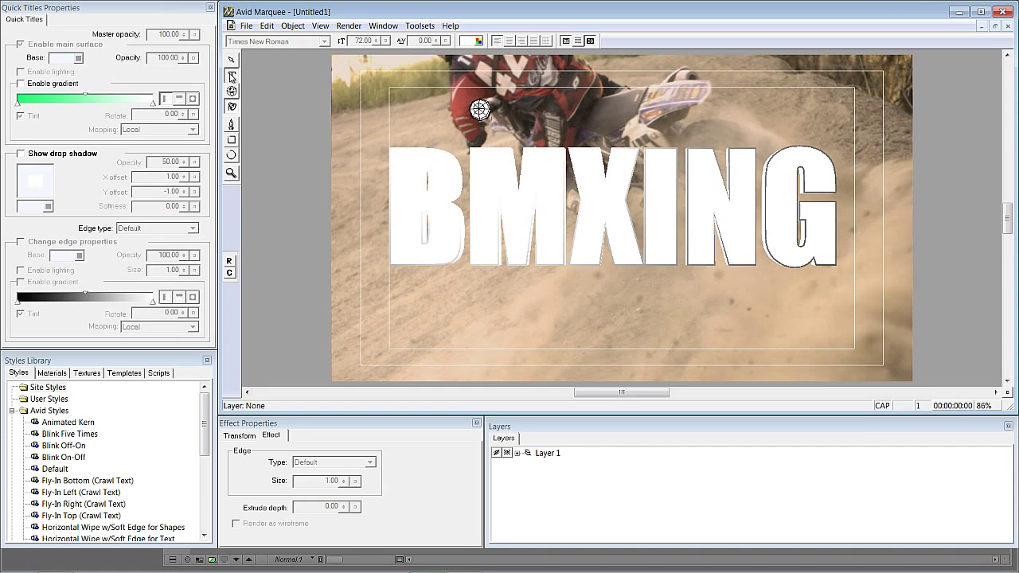
{"action": "left_click", "coordinate": [231, 59]}
{"action": "left_click", "coordinate": [410, 218]}
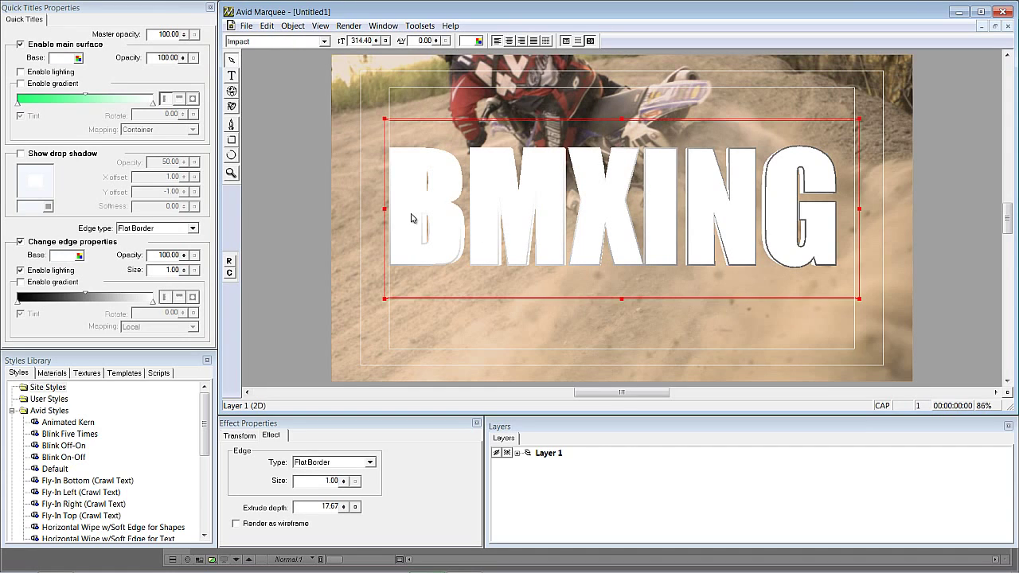
{"action": "left_click", "coordinate": [590, 41]}
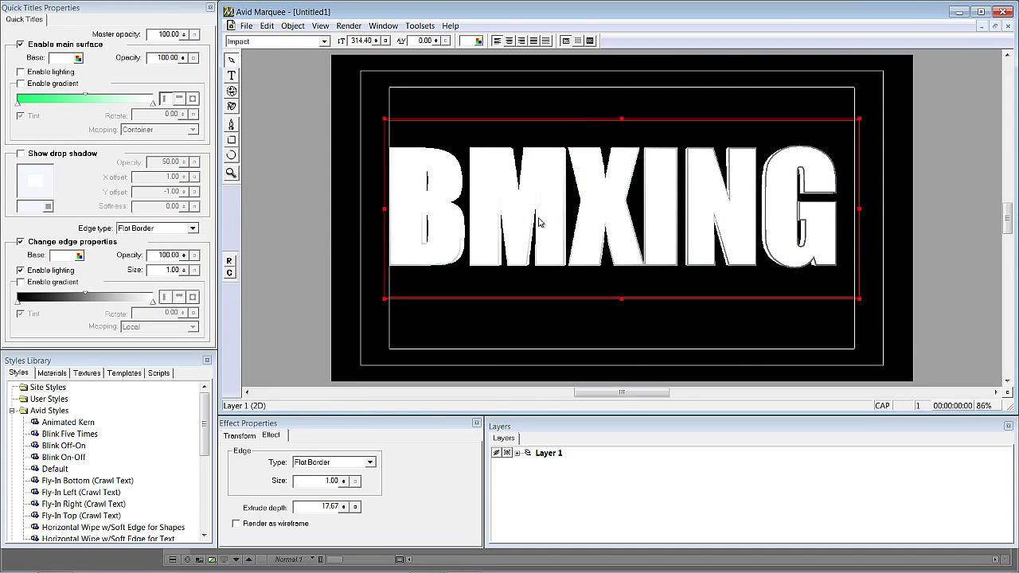
Step: Change the text's edge type from Flat Border to Bevel
{"action": "left_click", "coordinate": [199, 259]}
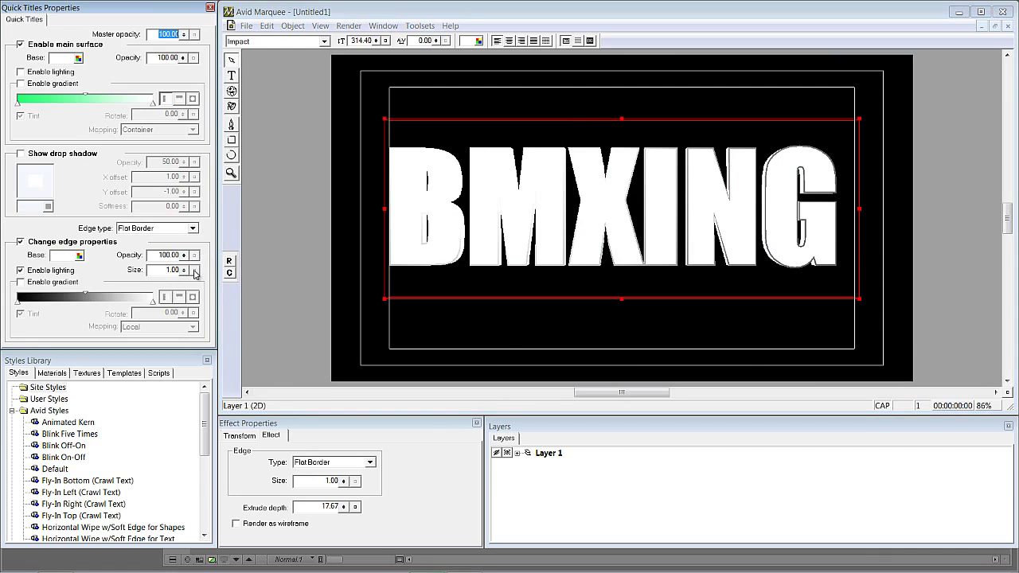
{"action": "left_click", "coordinate": [194, 228]}
{"action": "left_click", "coordinate": [172, 247]}
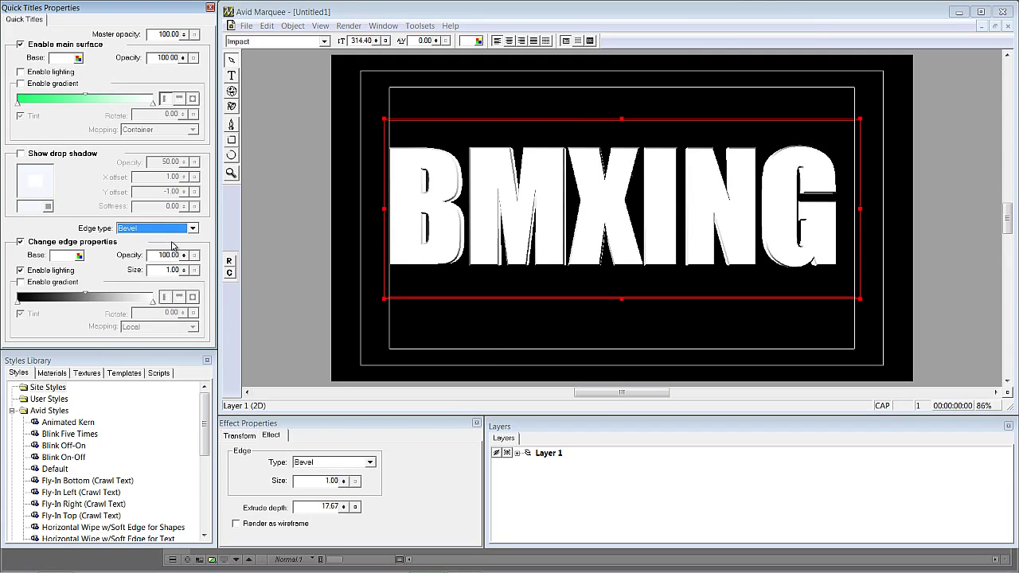
Step: Delete the existing BMXING text and create a new text object reading BMXING in capitals
{"action": "left_click", "coordinate": [431, 225]}
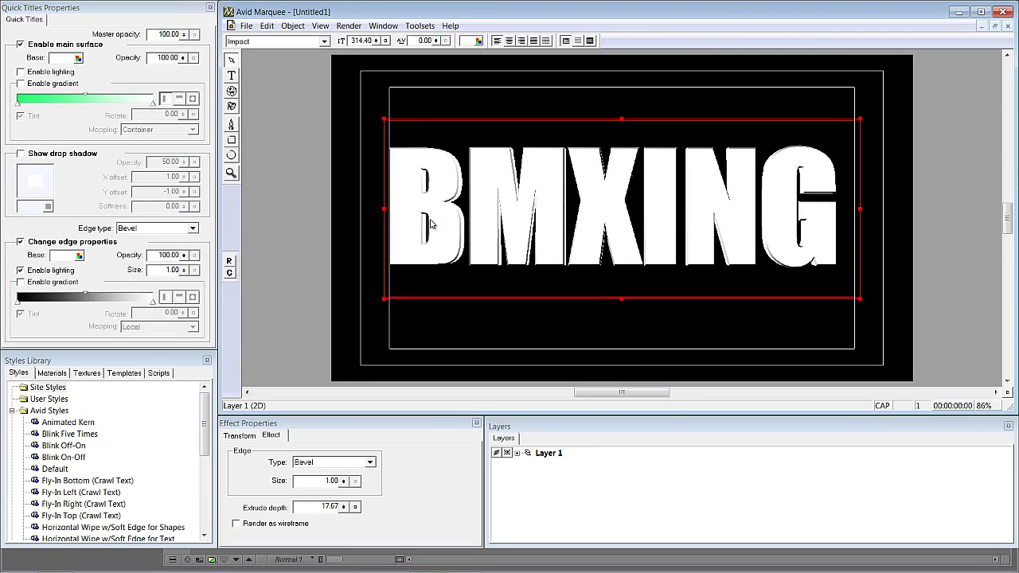
{"action": "key", "text": "Delete"}
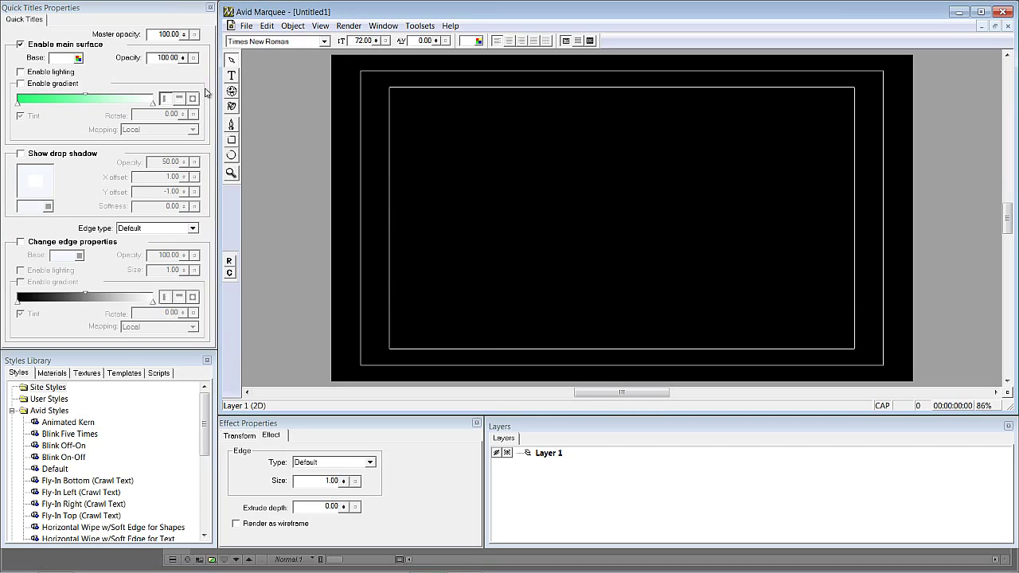
{"action": "left_click", "coordinate": [231, 75]}
{"action": "left_click", "coordinate": [433, 204]}
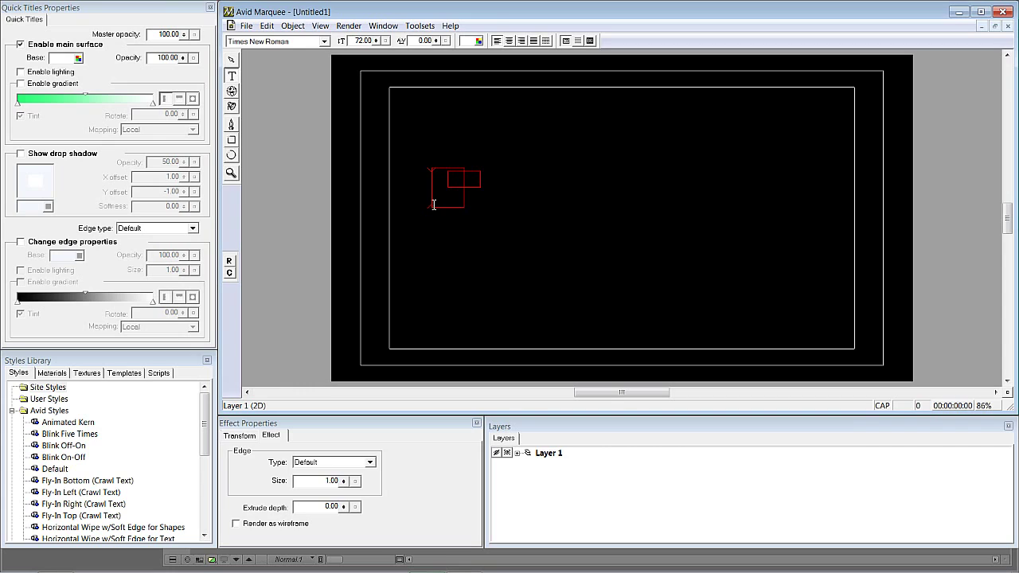
{"action": "type", "text": "bm"}
{"action": "key", "text": "Caps_Lock"}
{"action": "key", "text": "BackSpace"}
{"action": "key", "text": "BackSpace"}
{"action": "type", "text": "BMXING"}
Step: Select the new BMXING text object and change its font to Impact
{"action": "left_click", "coordinate": [231, 61]}
{"action": "left_click", "coordinate": [300, 42]}
{"action": "key", "text": "i"}
{"action": "key", "text": "Return"}
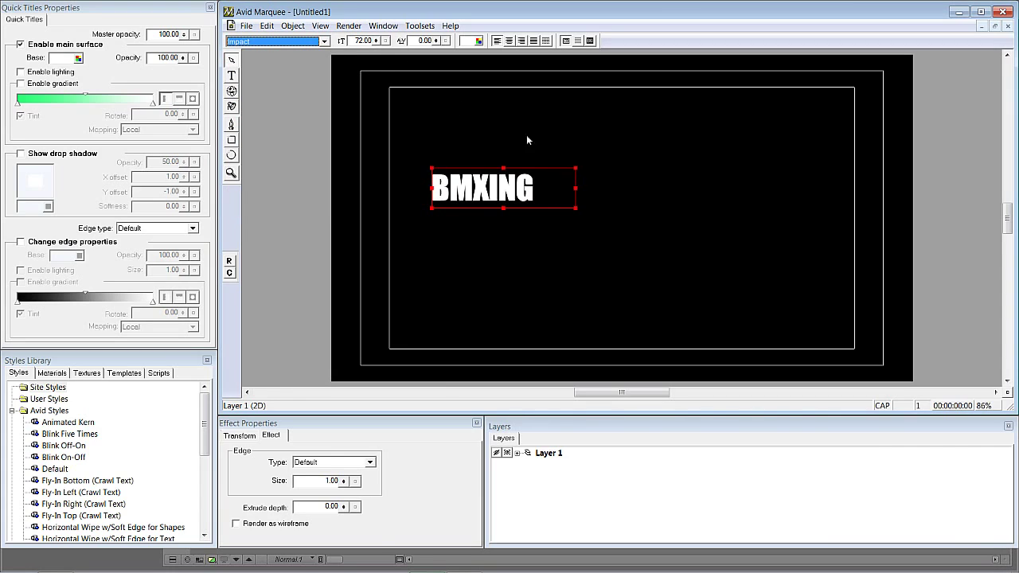
Step: Enlarge the text box across the inner safe area and set the font size to 302.40 and extrude depth to 33.00
{"action": "left_click_drag", "start_coordinate": [575, 212], "coordinate": [853, 289]}
{"action": "left_click_drag", "start_coordinate": [629, 211], "coordinate": [601, 204]}
{"action": "left_click_drag", "start_coordinate": [825, 282], "coordinate": [854, 291]}
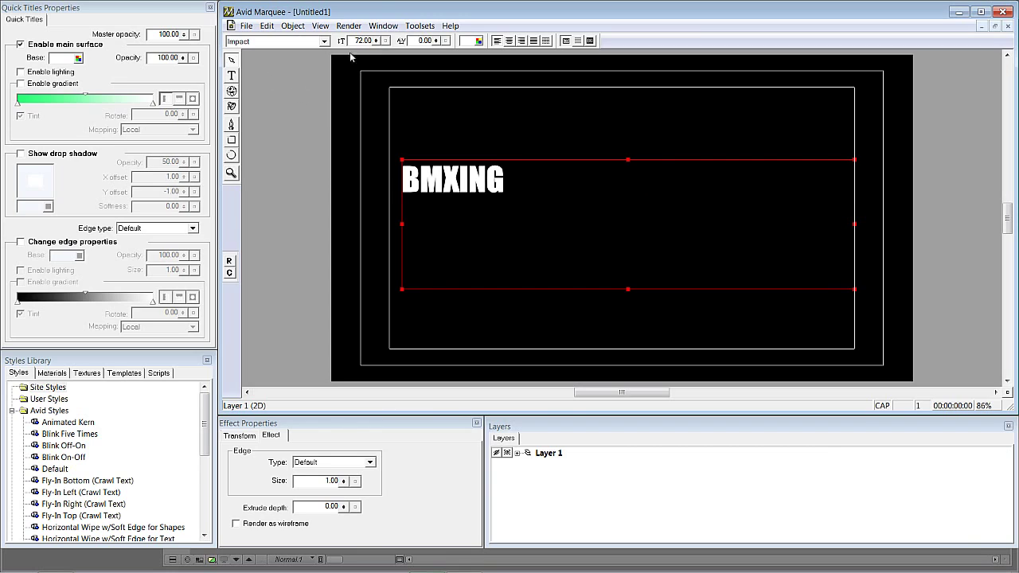
{"action": "left_click_drag", "start_coordinate": [376, 41], "coordinate": [379, 32]}
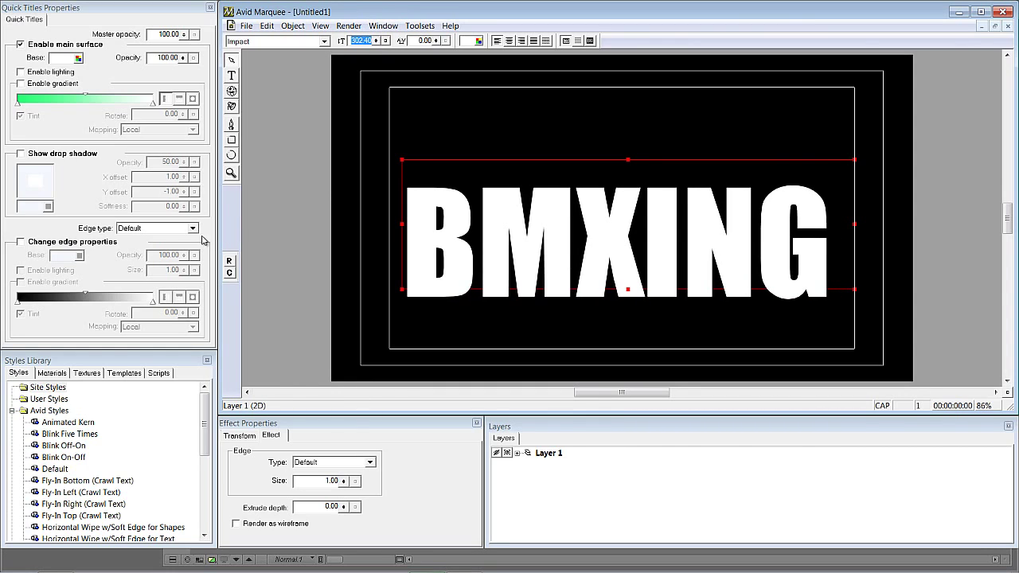
{"action": "left_click_drag", "start_coordinate": [344, 506], "coordinate": [353, 458]}
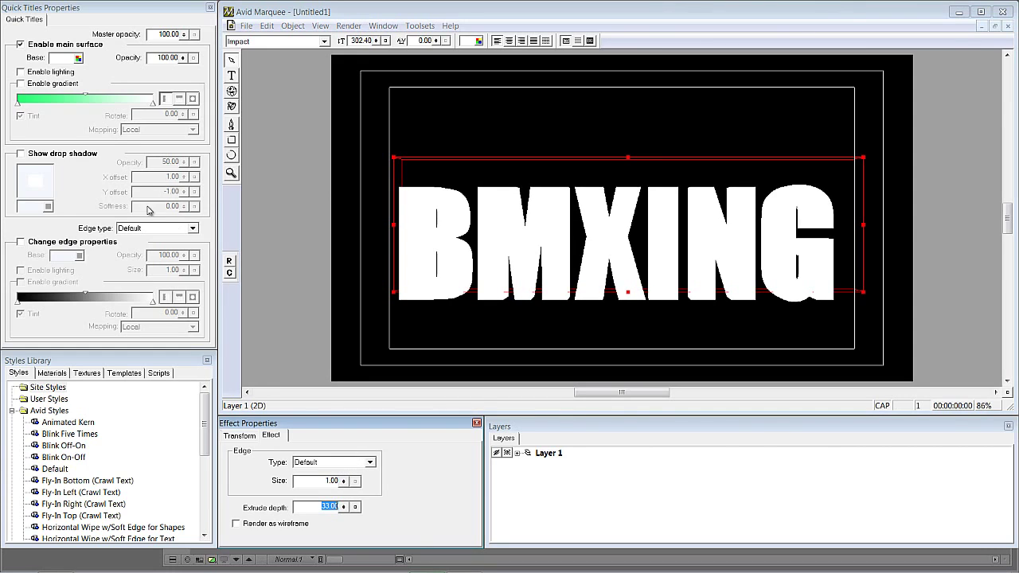
Step: Enable edge properties with the Flat Border type, and turn on lighting for both the edge and the main surface
{"action": "left_click", "coordinate": [69, 241]}
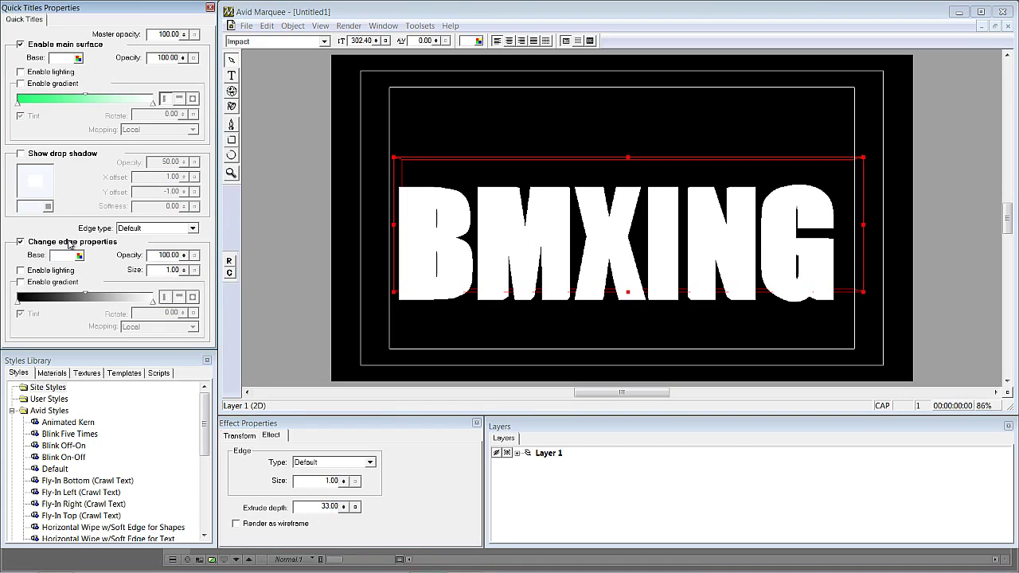
{"action": "left_click", "coordinate": [192, 229]}
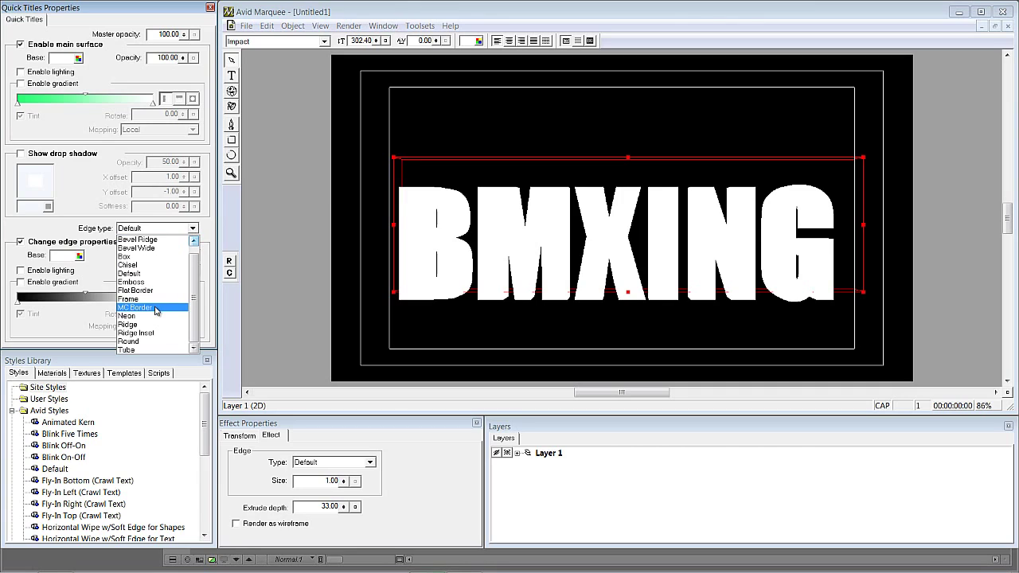
{"action": "left_click", "coordinate": [160, 291]}
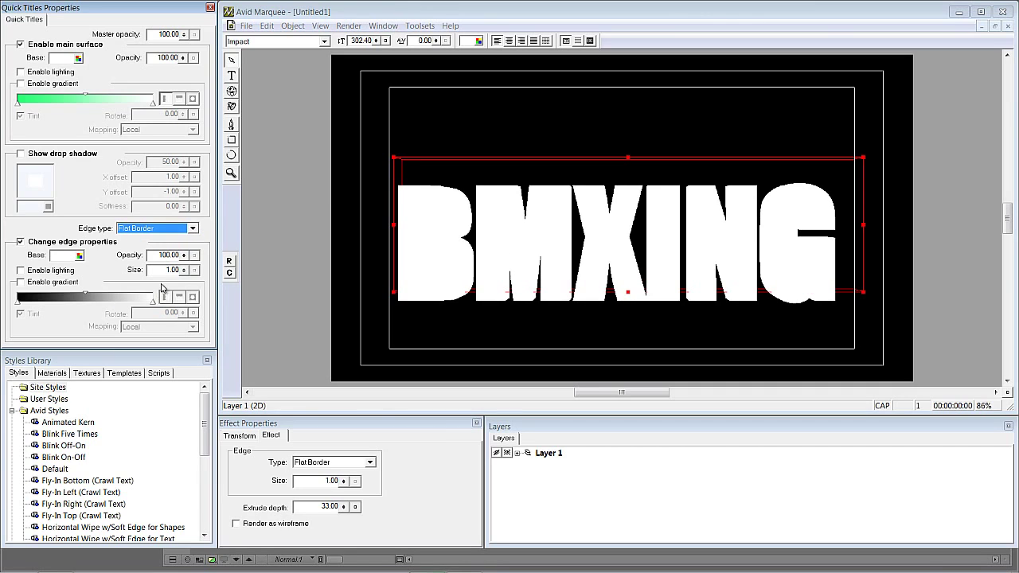
{"action": "left_click", "coordinate": [66, 272]}
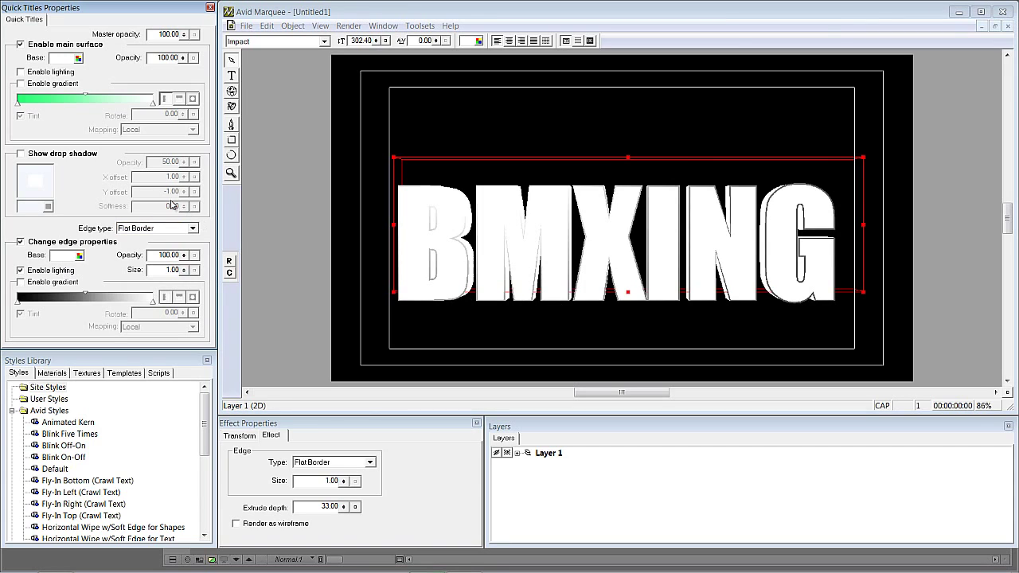
{"action": "left_click", "coordinate": [46, 73]}
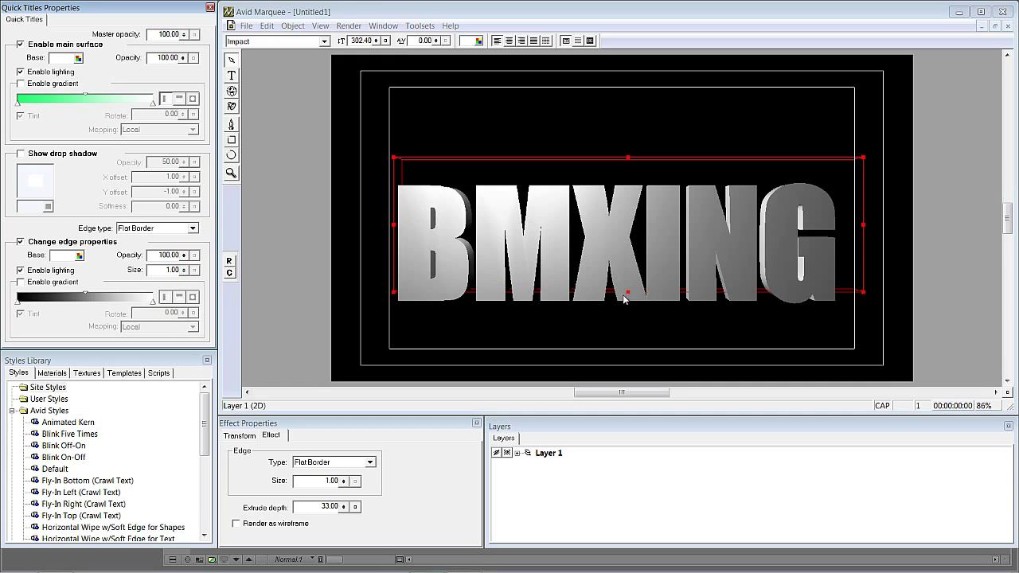
Step: Move the BMXING text up towards the middle of the frame and rotate it about its vertical axis, bringing the G end forward
{"action": "left_click_drag", "start_coordinate": [628, 294], "coordinate": [627, 257]}
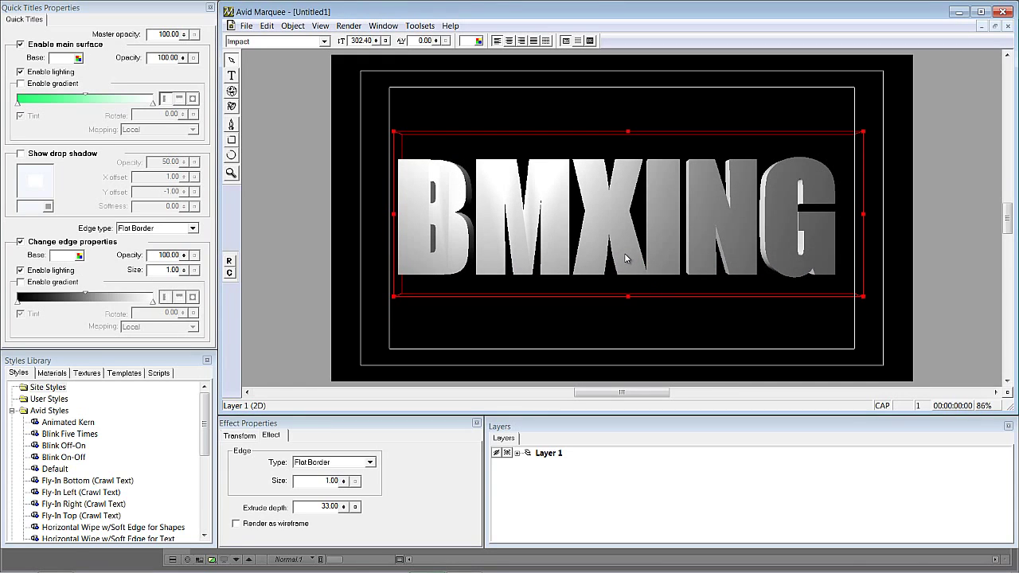
{"action": "left_click", "coordinate": [231, 91]}
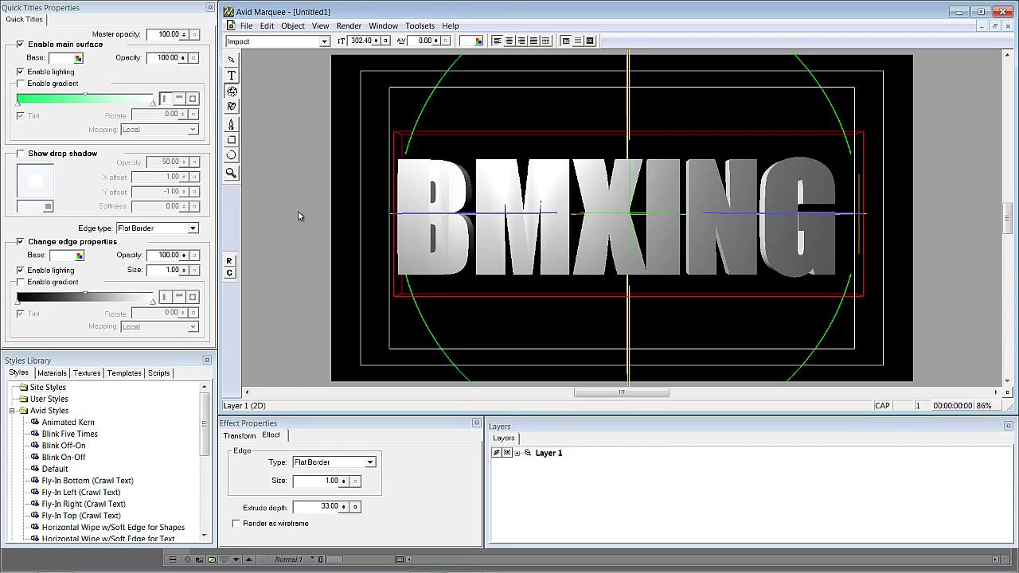
{"action": "left_click_drag", "start_coordinate": [436, 215], "coordinate": [641, 212]}
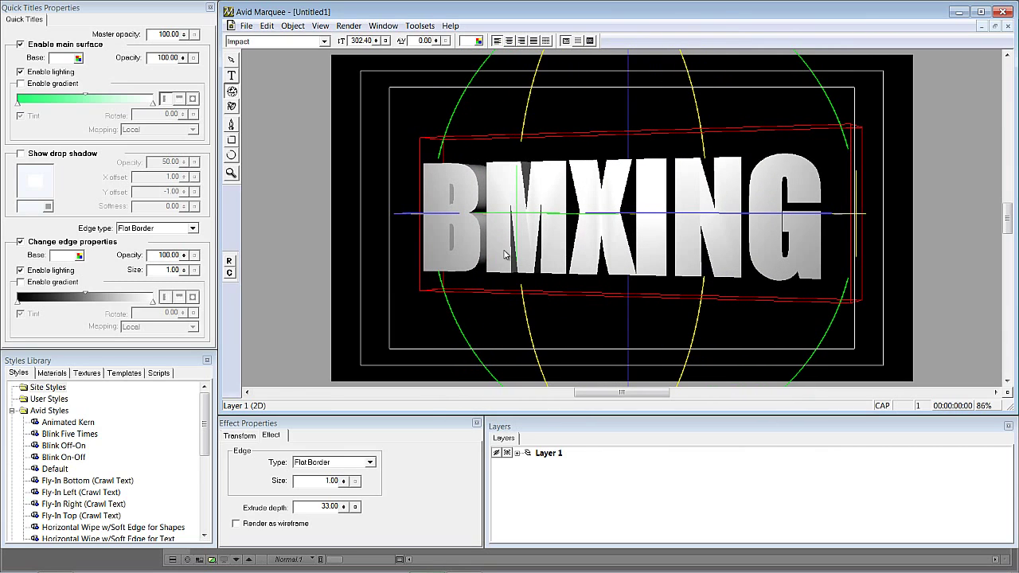
Step: Set the edge's base colour to light grey and its edge type to Bevel
{"action": "left_click", "coordinate": [78, 256]}
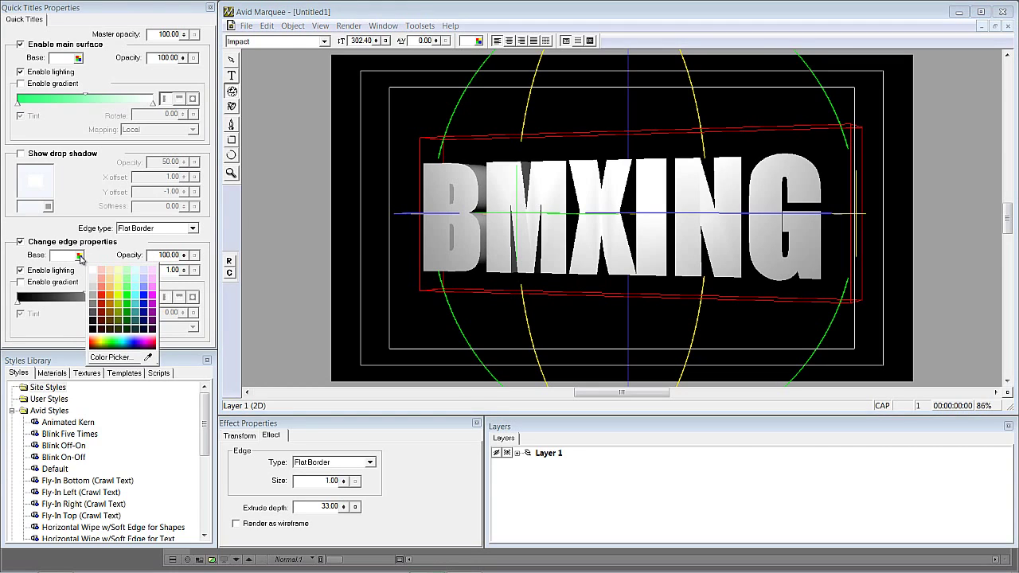
{"action": "left_click", "coordinate": [93, 294]}
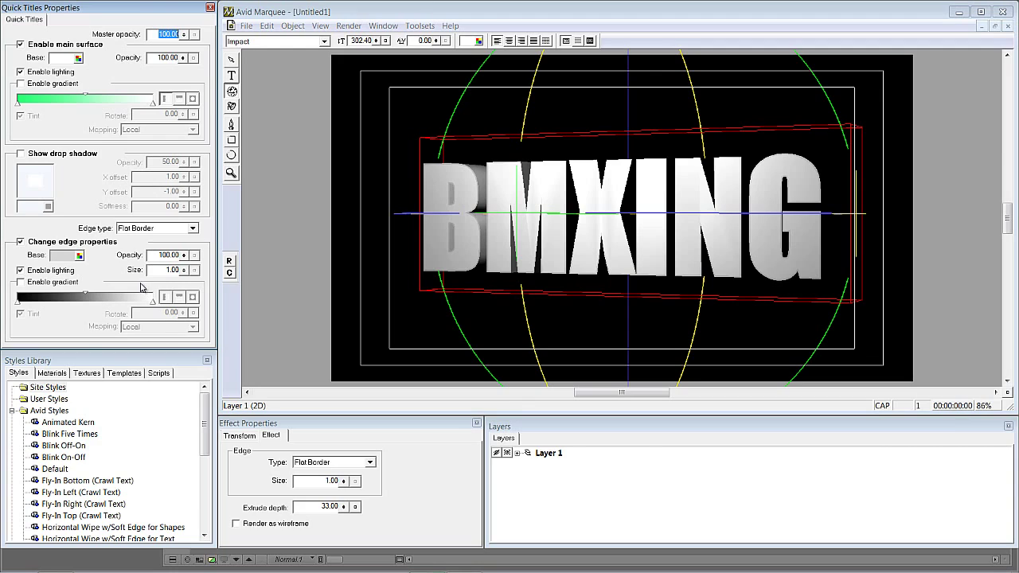
{"action": "left_click", "coordinate": [193, 229]}
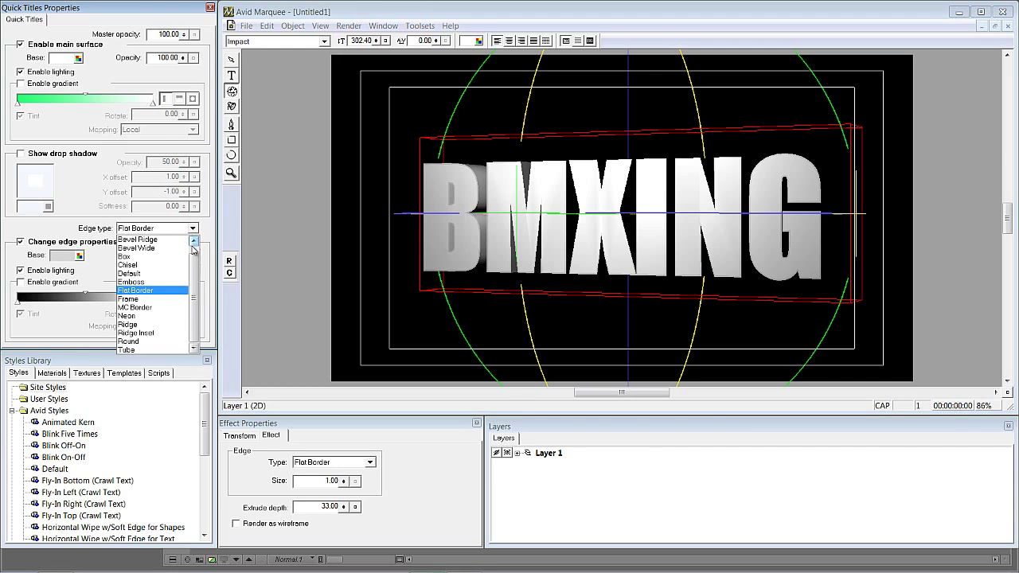
{"action": "left_click", "coordinate": [164, 240]}
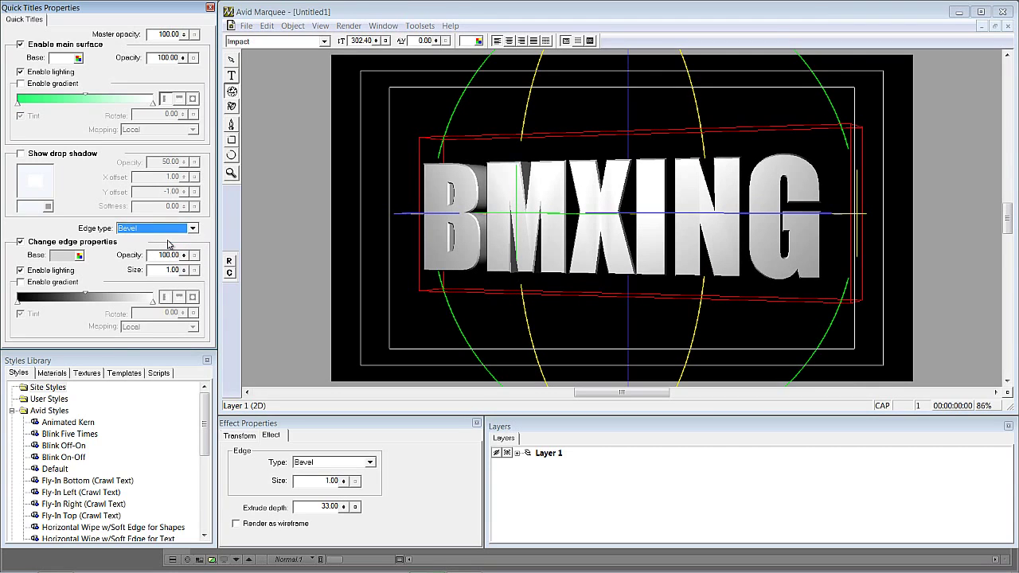
Step: Try the Bevel Ridge, Bevel Wide, Box and Chisel edge types on the BMXING title
{"action": "left_click", "coordinate": [193, 228]}
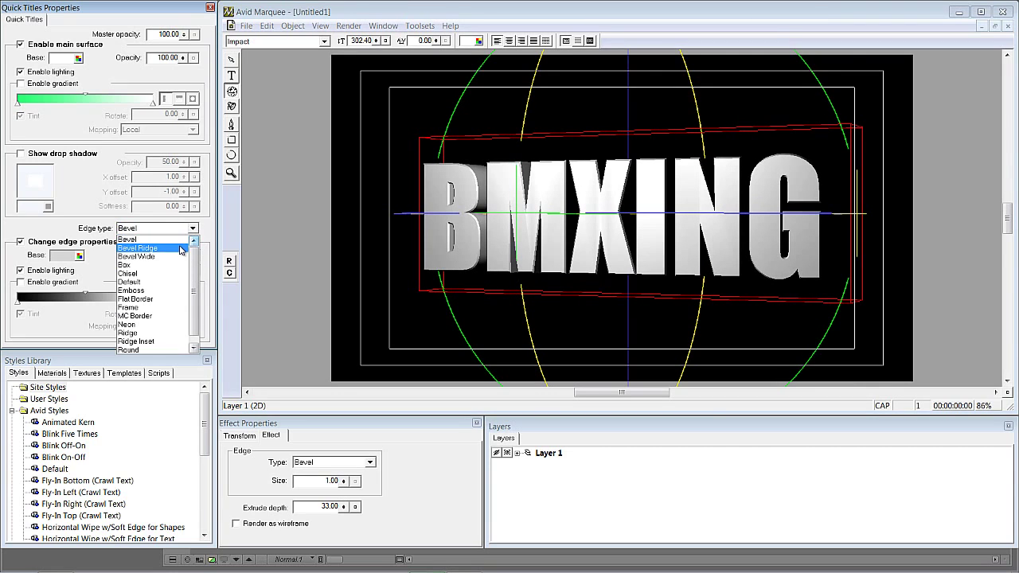
{"action": "left_click", "coordinate": [181, 249]}
{"action": "left_click", "coordinate": [193, 228]}
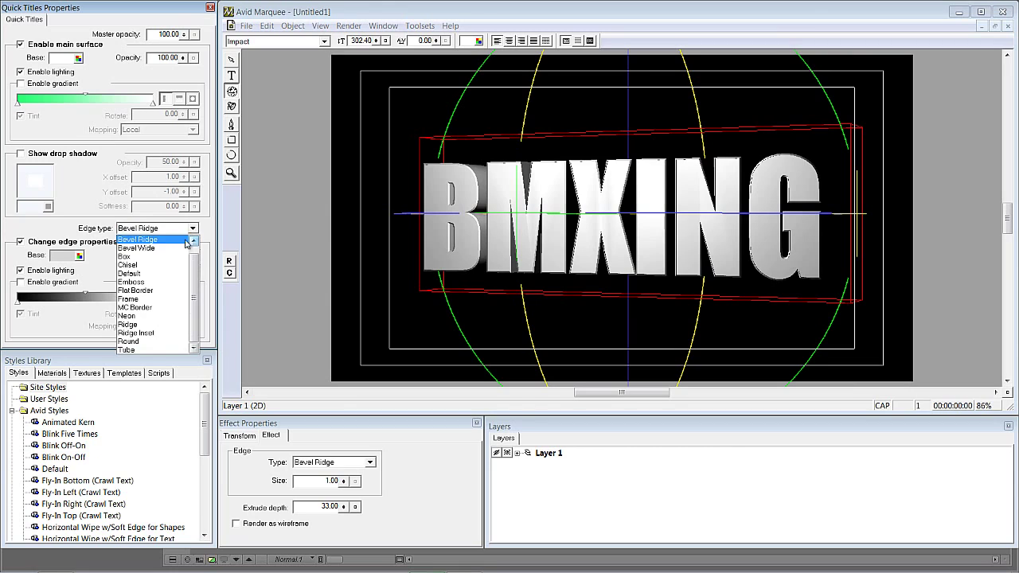
{"action": "left_click", "coordinate": [151, 245]}
{"action": "left_click", "coordinate": [194, 229]}
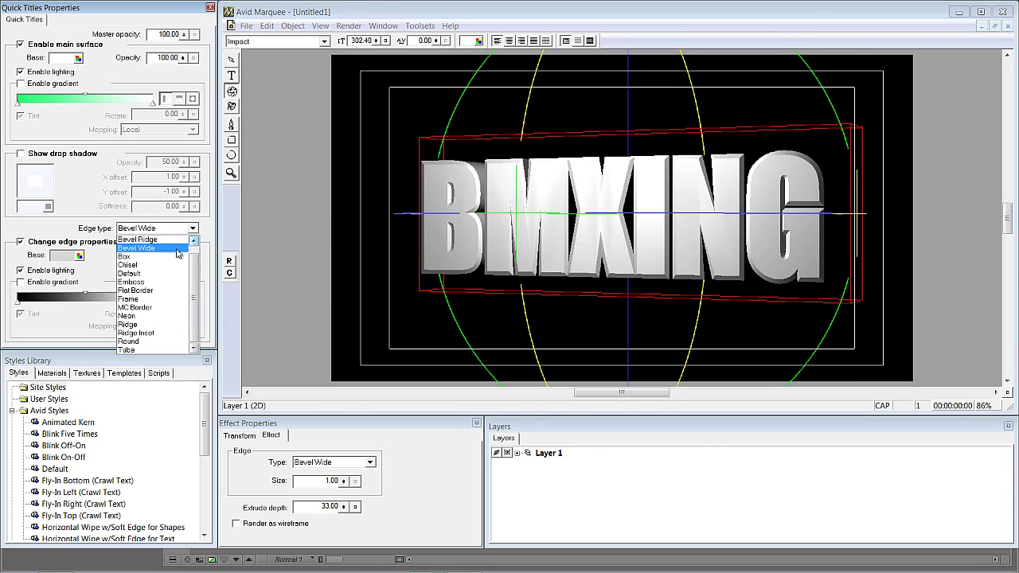
{"action": "left_click", "coordinate": [151, 256]}
{"action": "left_click", "coordinate": [183, 228]}
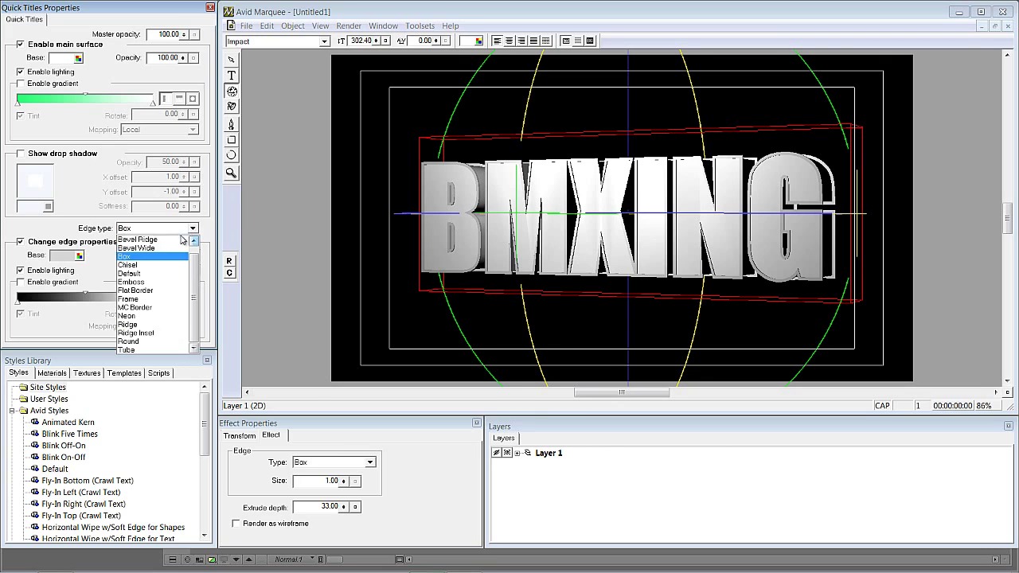
{"action": "left_click", "coordinate": [151, 264]}
Step: Try the Default, Emboss, Flat Border, Frame and MC Border edge types on the BMXING title
{"action": "left_click", "coordinate": [192, 228]}
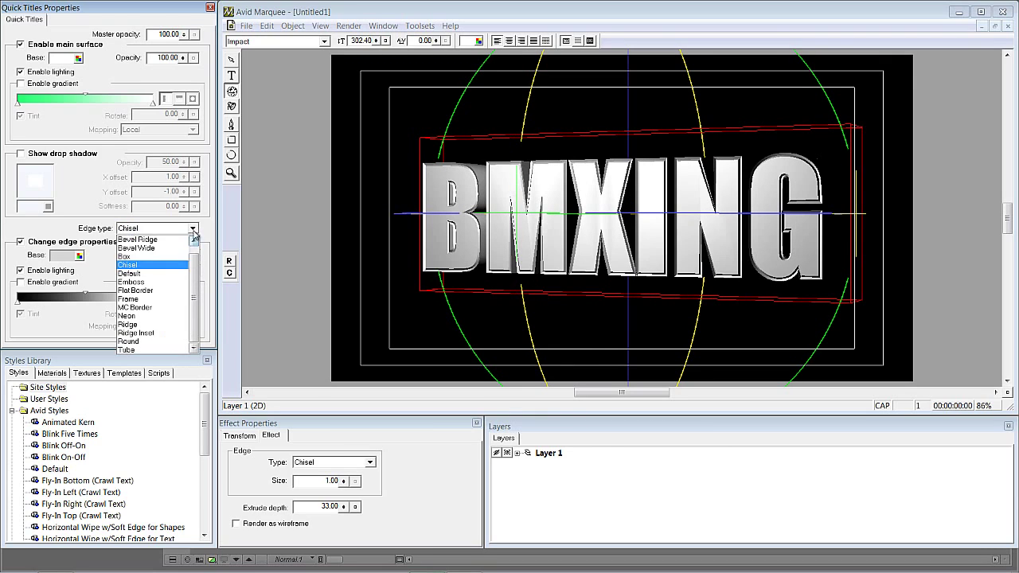
{"action": "left_click", "coordinate": [152, 273]}
{"action": "left_click", "coordinate": [193, 229]}
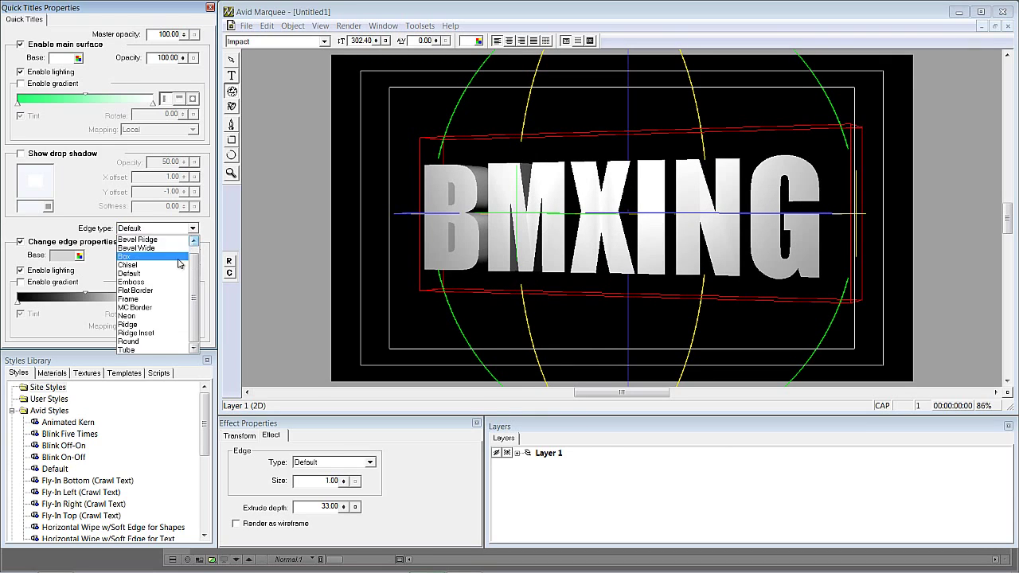
{"action": "left_click", "coordinate": [175, 282]}
{"action": "left_click", "coordinate": [192, 230]}
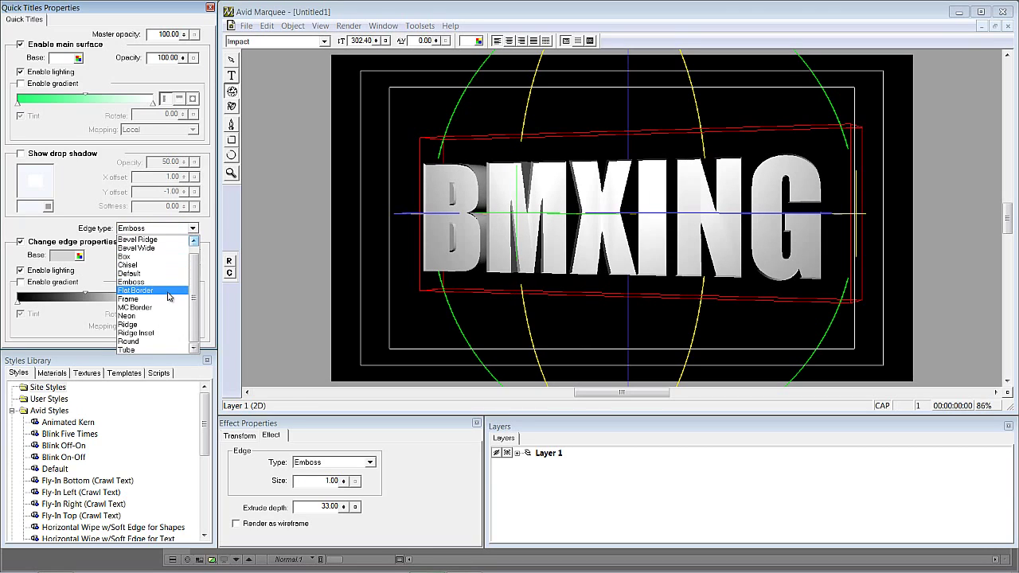
{"action": "left_click", "coordinate": [170, 293]}
{"action": "left_click", "coordinate": [193, 230]}
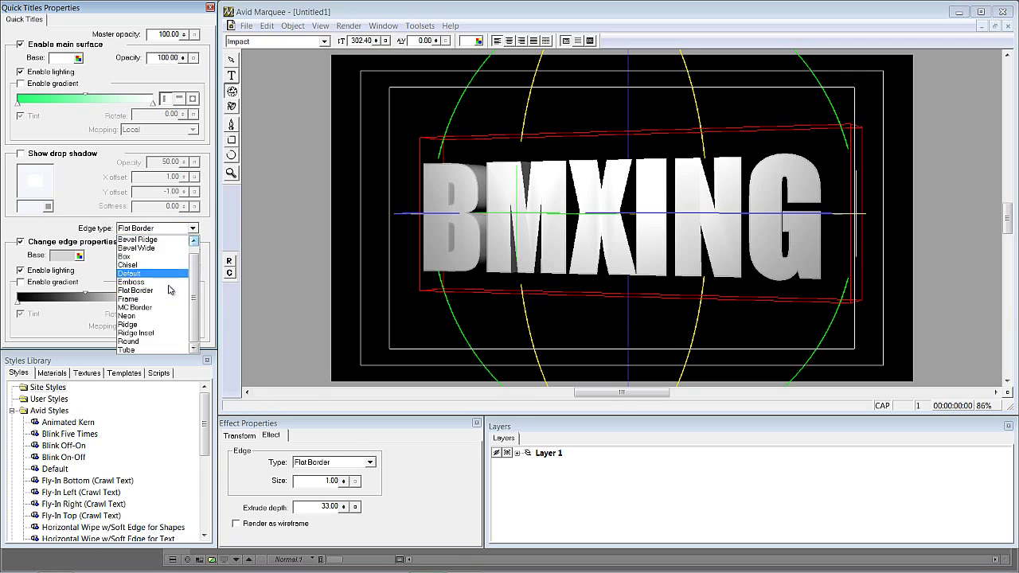
{"action": "left_click", "coordinate": [170, 281]}
{"action": "left_click", "coordinate": [193, 229]}
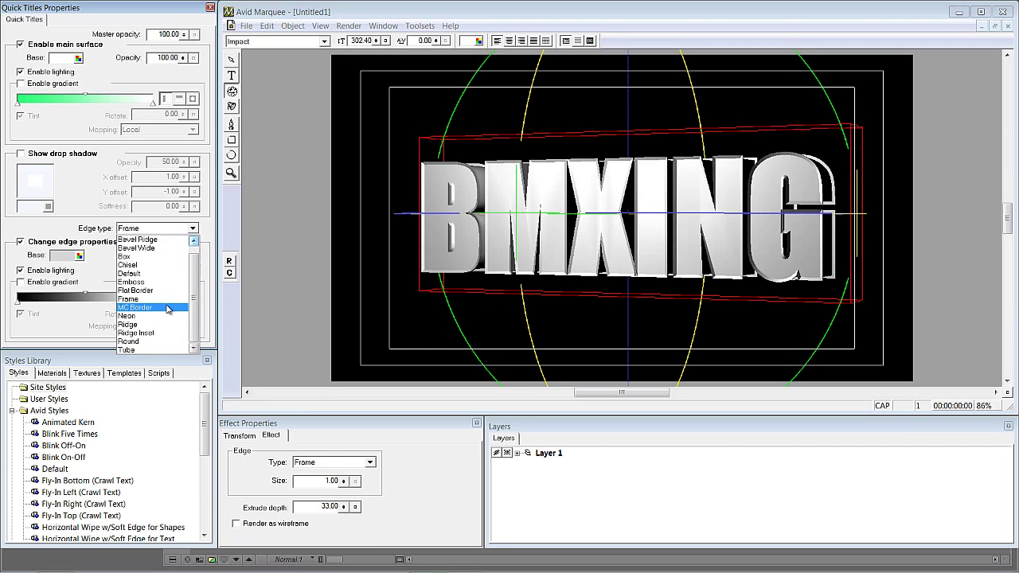
{"action": "left_click", "coordinate": [171, 289]}
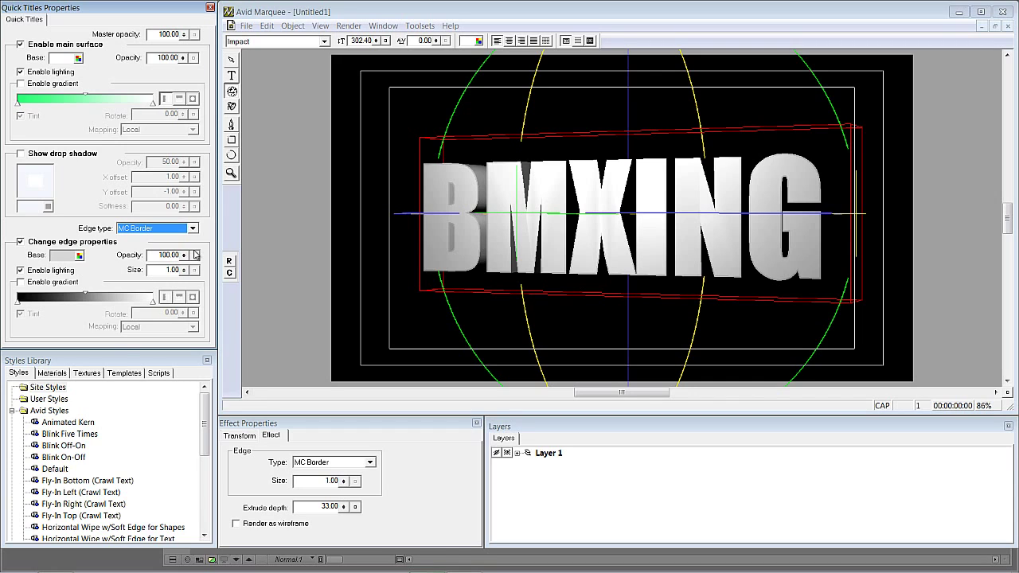
Step: Try the Ridge and Ridge Inset edge types on the BMXING title
{"action": "left_click", "coordinate": [191, 229]}
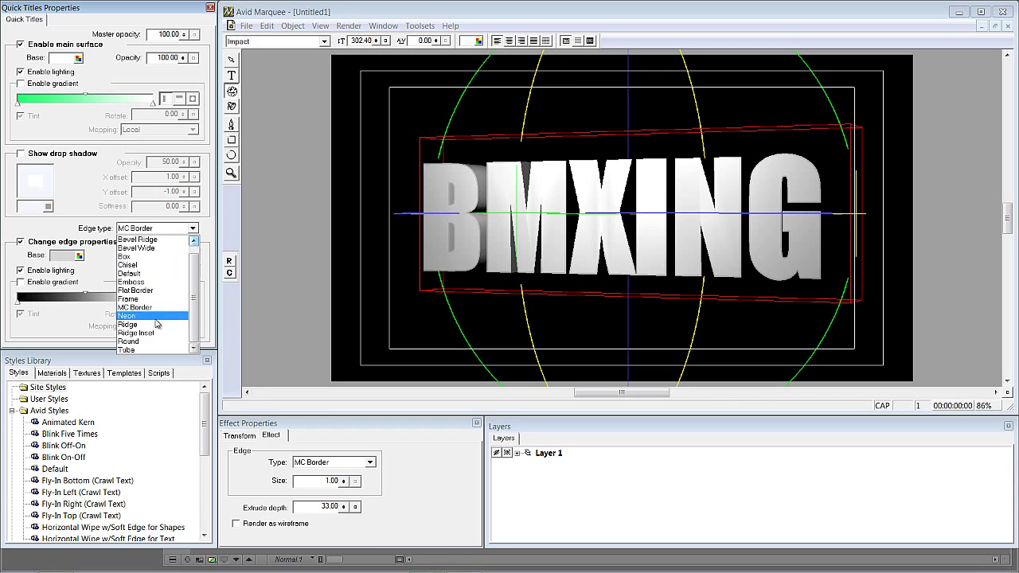
{"action": "left_click", "coordinate": [154, 324]}
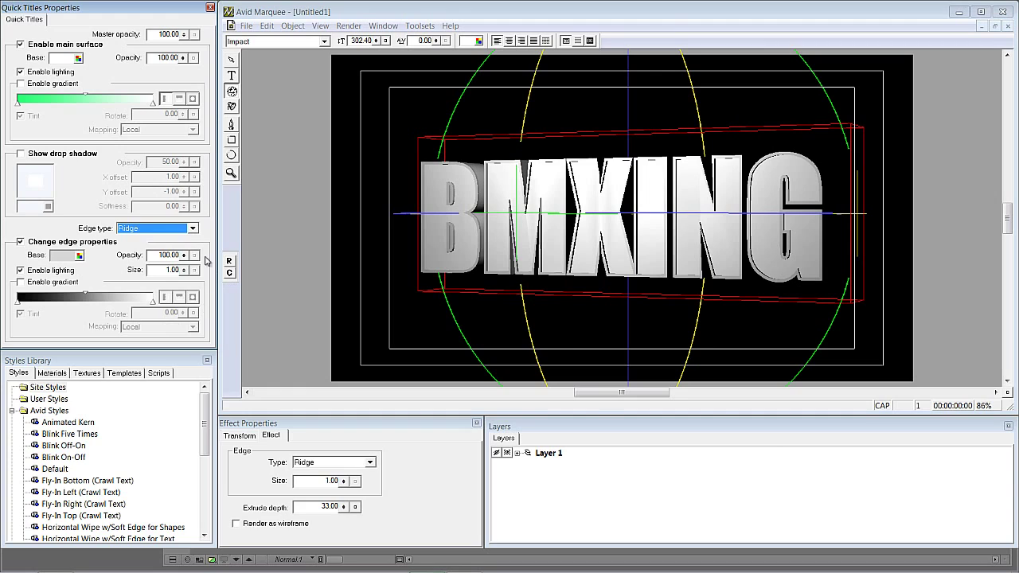
{"action": "left_click", "coordinate": [192, 229]}
{"action": "left_click", "coordinate": [153, 336]}
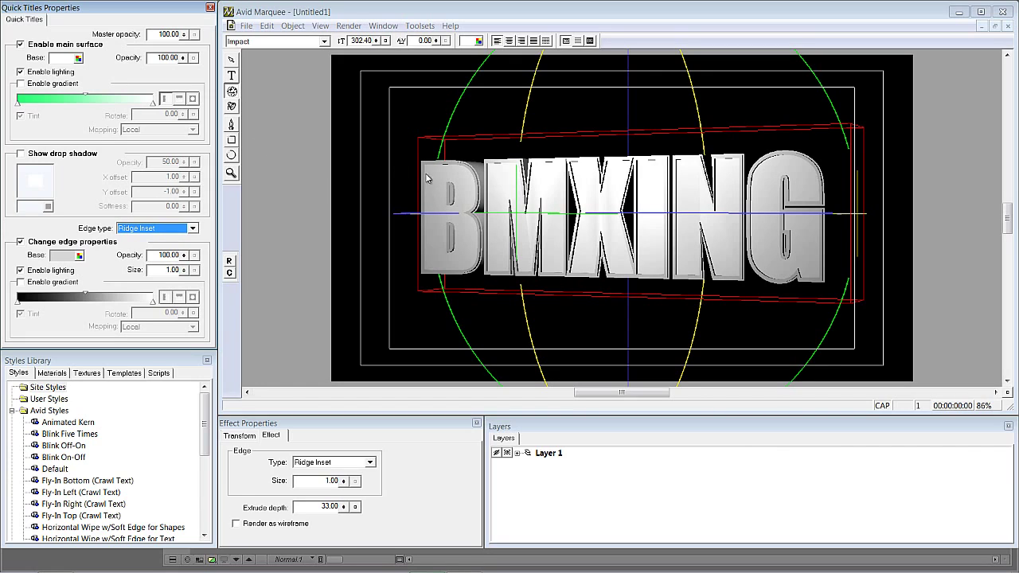
Step: Rotate the BMXING title slightly face-on about its vertical axis, and return its edge type to Bevel after trying Box
{"action": "mouse_move", "coordinate": [409, 213]}
{"action": "left_mouse_down"}
{"action": "mouse_move", "coordinate": [375, 218]}
{"action": "mouse_move", "coordinate": [402, 213]}
{"action": "left_mouse_up"}
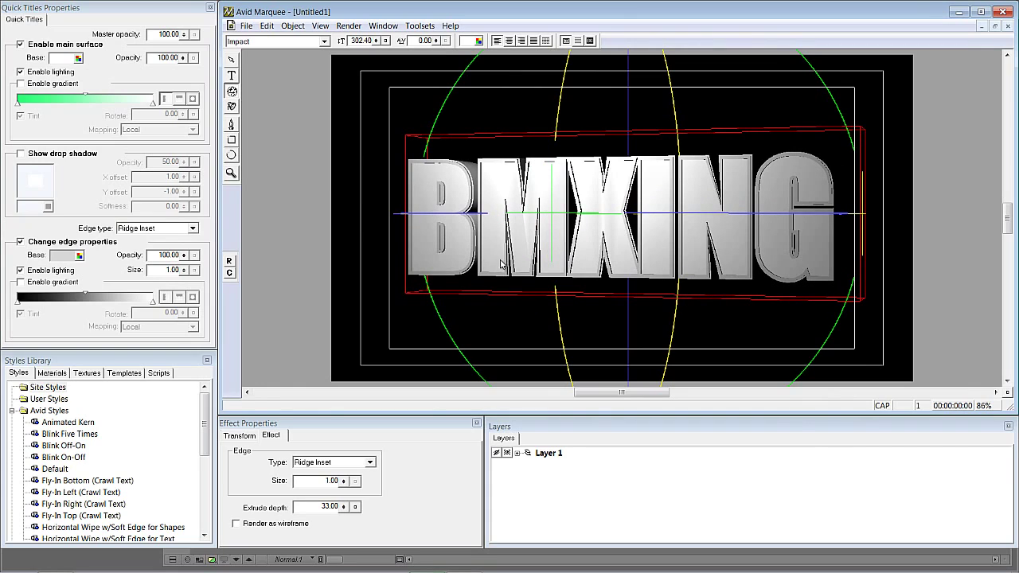
{"action": "left_click", "coordinate": [191, 229]}
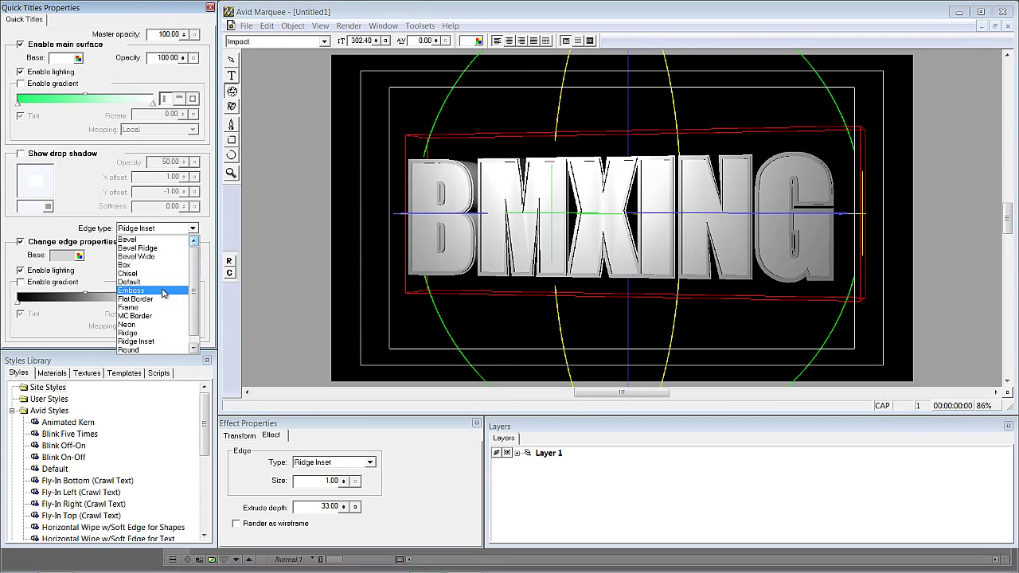
{"action": "left_click", "coordinate": [172, 265]}
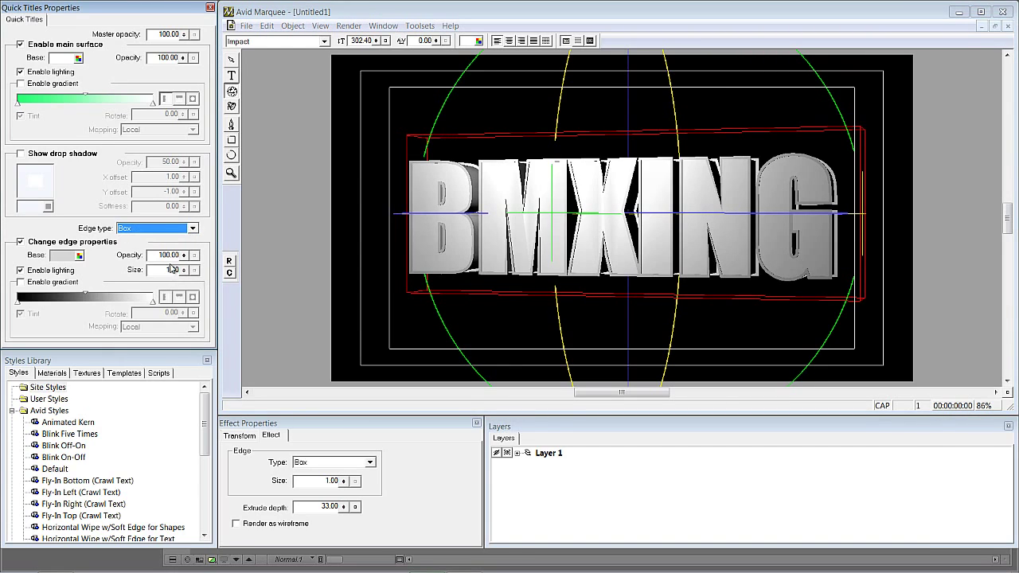
{"action": "left_click", "coordinate": [191, 229]}
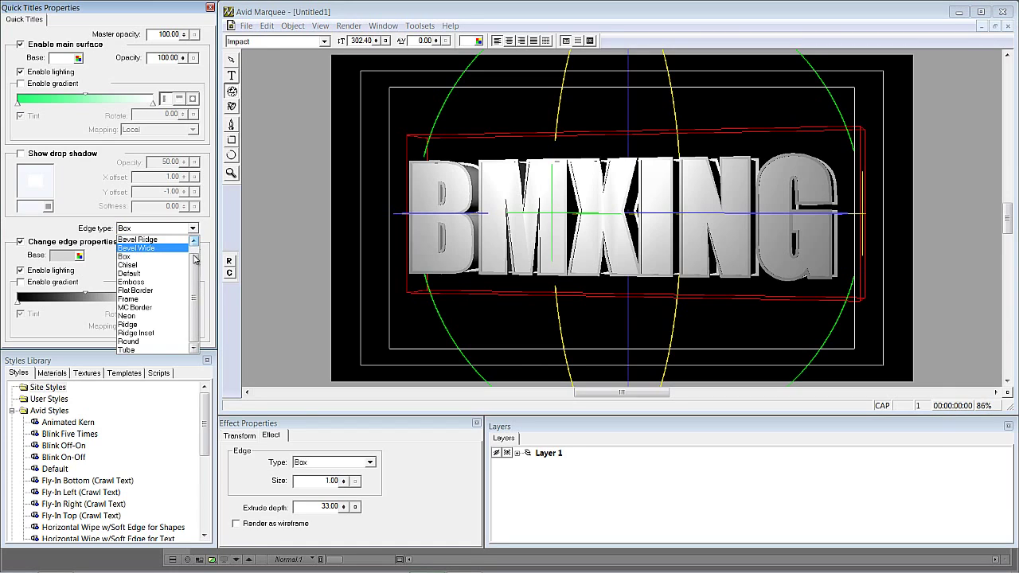
{"action": "left_click", "coordinate": [179, 241]}
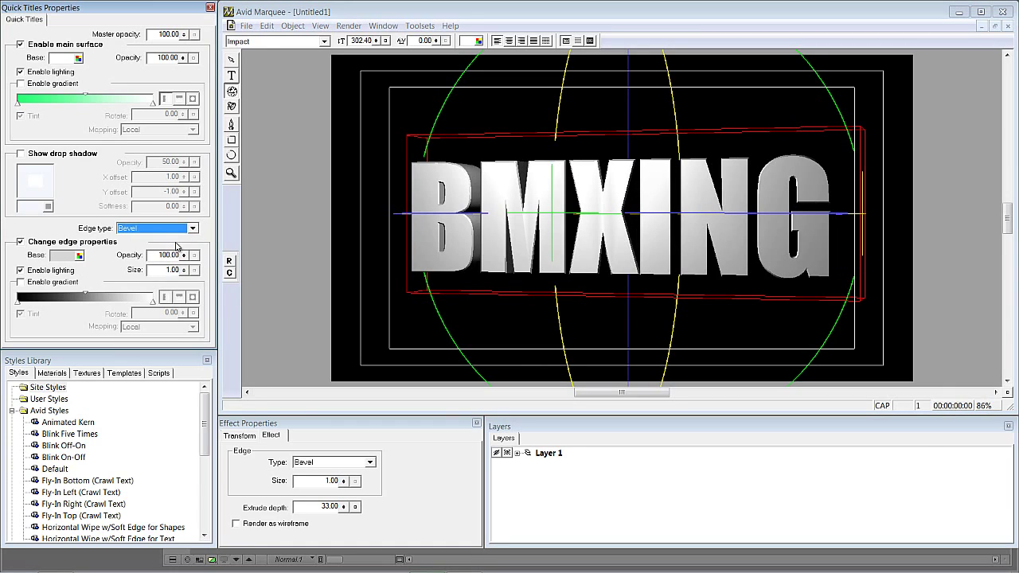
Step: Set the main surface's base colour to red and rotate the title slightly further face-on about its vertical axis
{"action": "left_click", "coordinate": [78, 58]}
{"action": "left_click", "coordinate": [99, 97]}
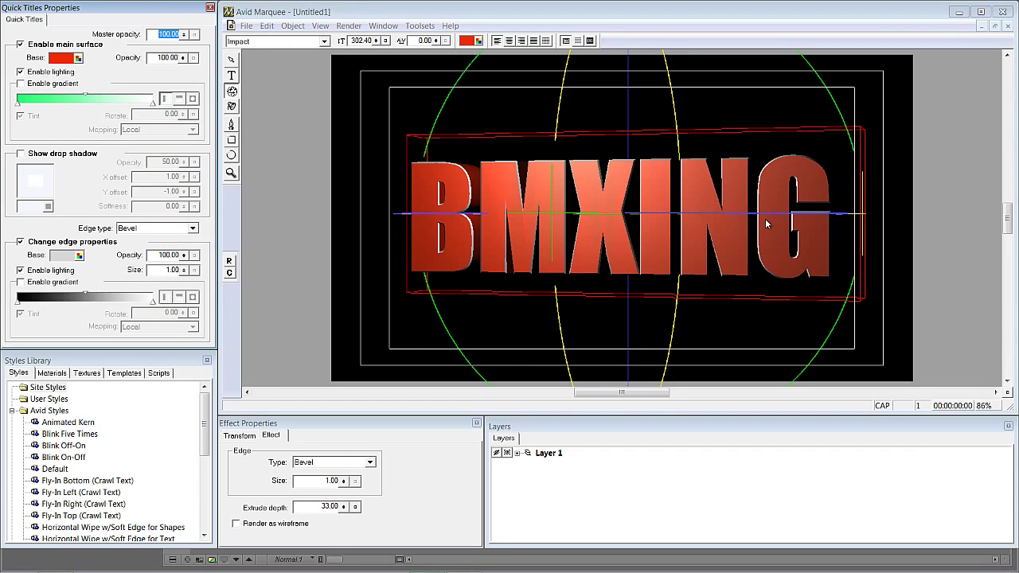
{"action": "mouse_move", "coordinate": [766, 215]}
{"action": "left_mouse_down"}
{"action": "mouse_move", "coordinate": [691, 217]}
{"action": "mouse_move", "coordinate": [765, 213]}
{"action": "left_mouse_up"}
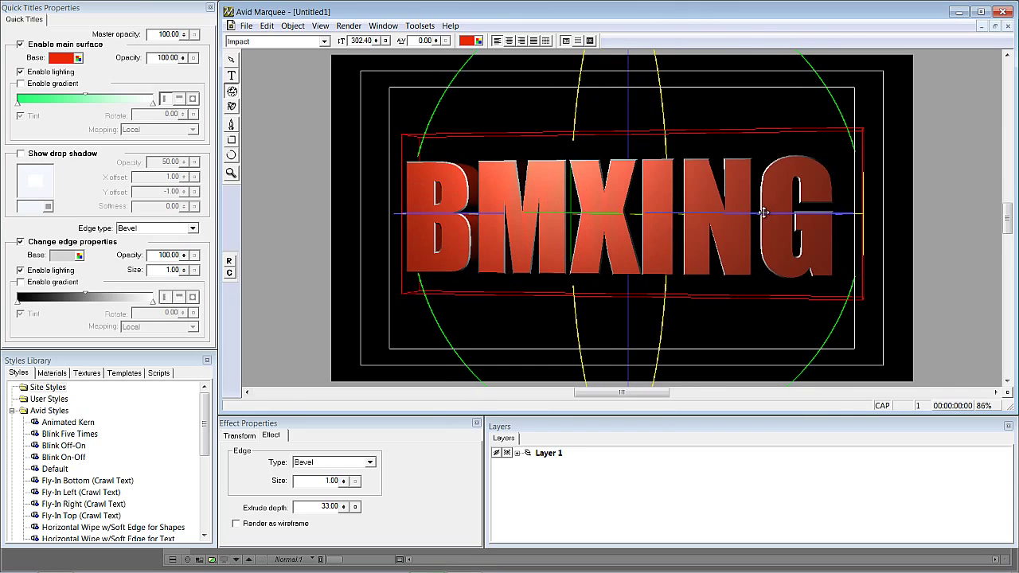
Step: Deselect the title and move the light with the Light tool to the lower part of the text, between the X and the I
{"action": "left_click", "coordinate": [478, 107]}
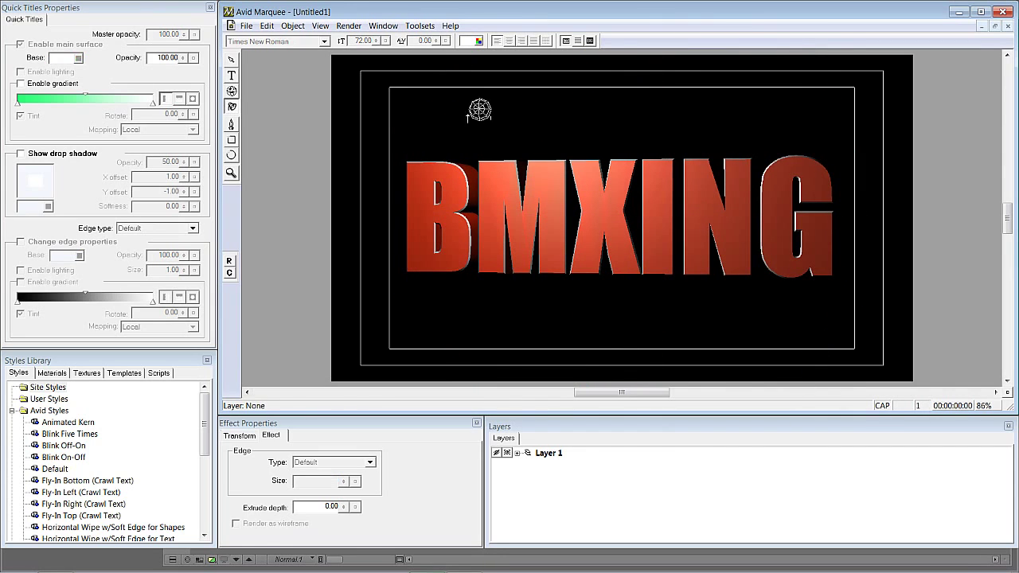
{"action": "left_click_drag", "start_coordinate": [399, 210], "coordinate": [629, 261]}
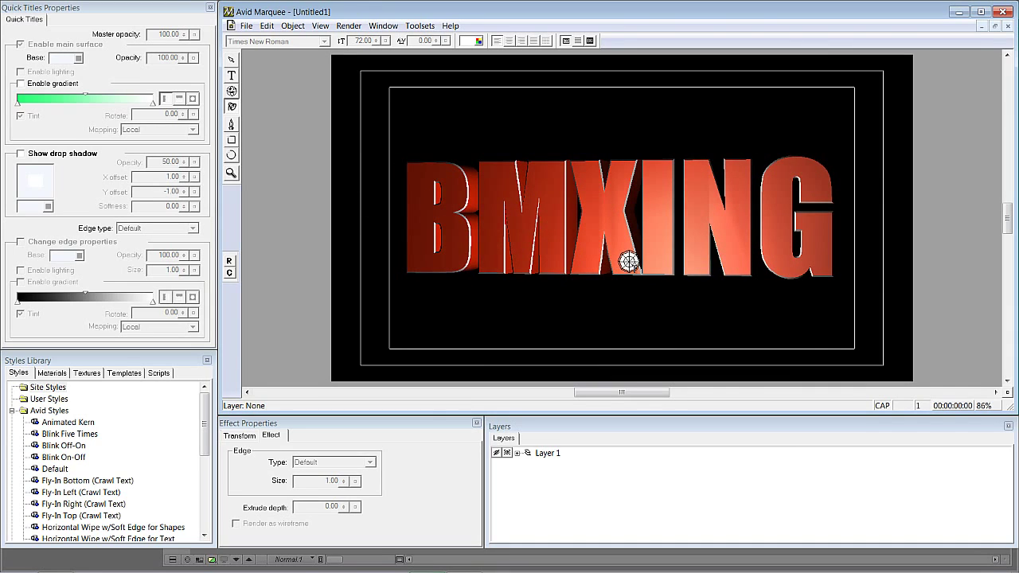